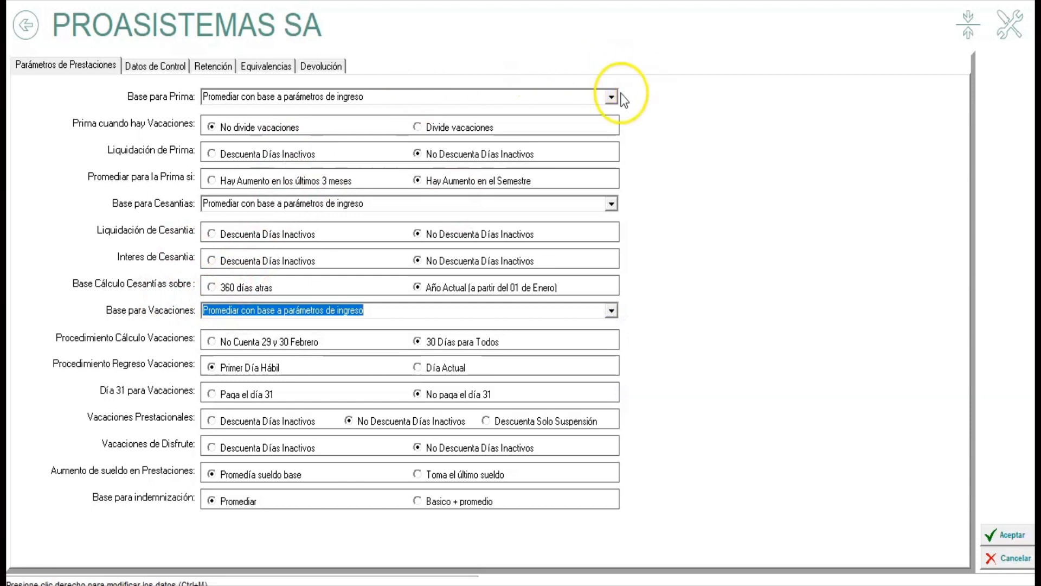
Examine the calculation methods offered for Base para Prima, with and without parámetros de ingreso, leaving the selection as it is.
left_click(611, 96)
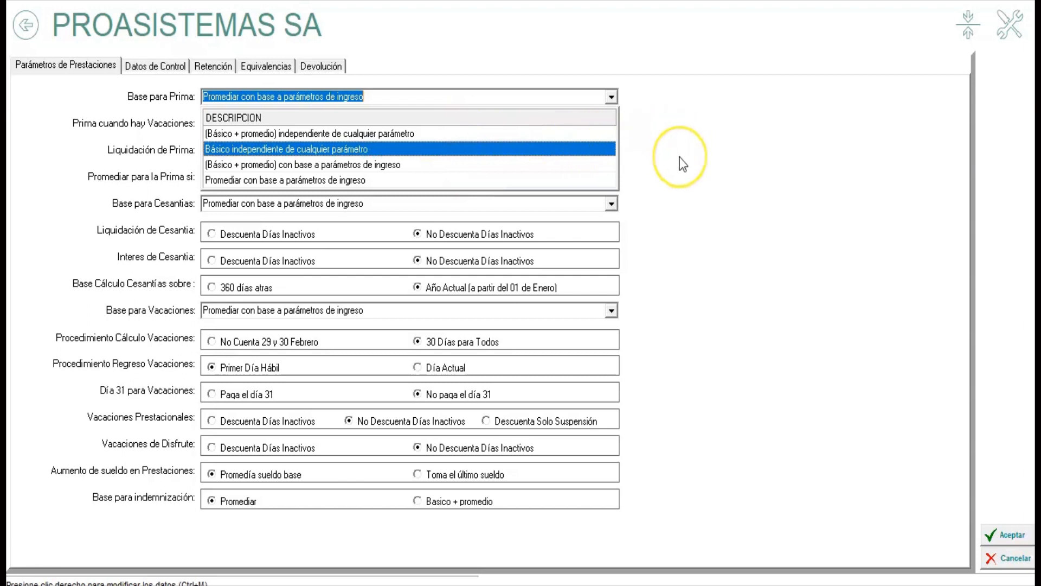
left_click(662, 104)
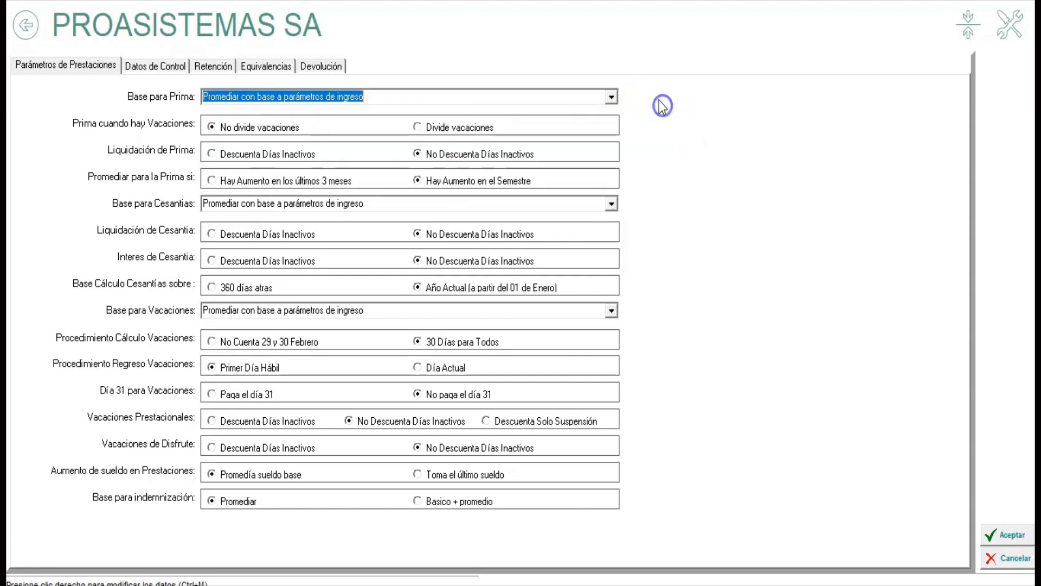
left_click(612, 98)
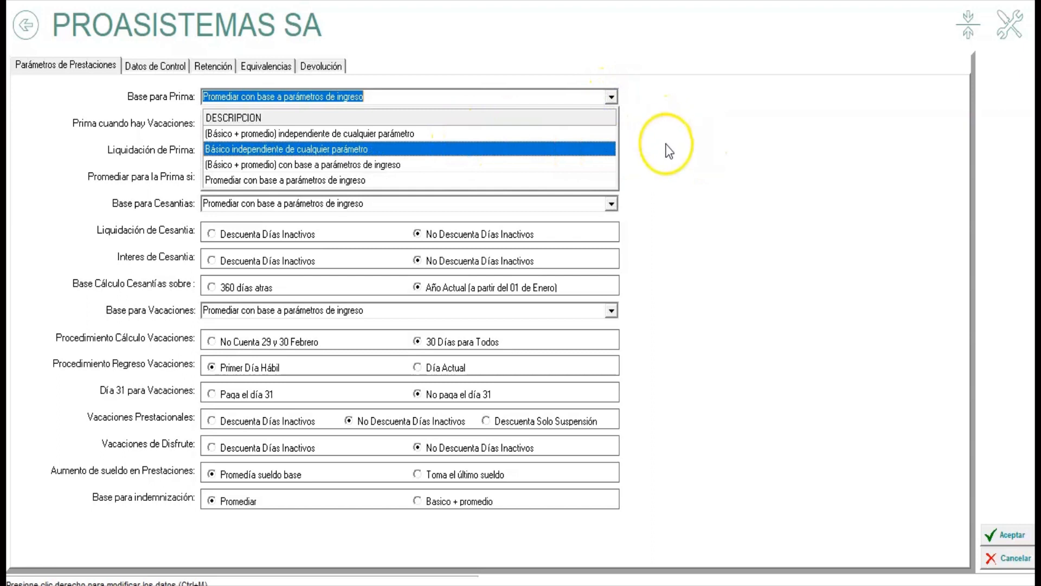
left_click(667, 149)
left_click(611, 97)
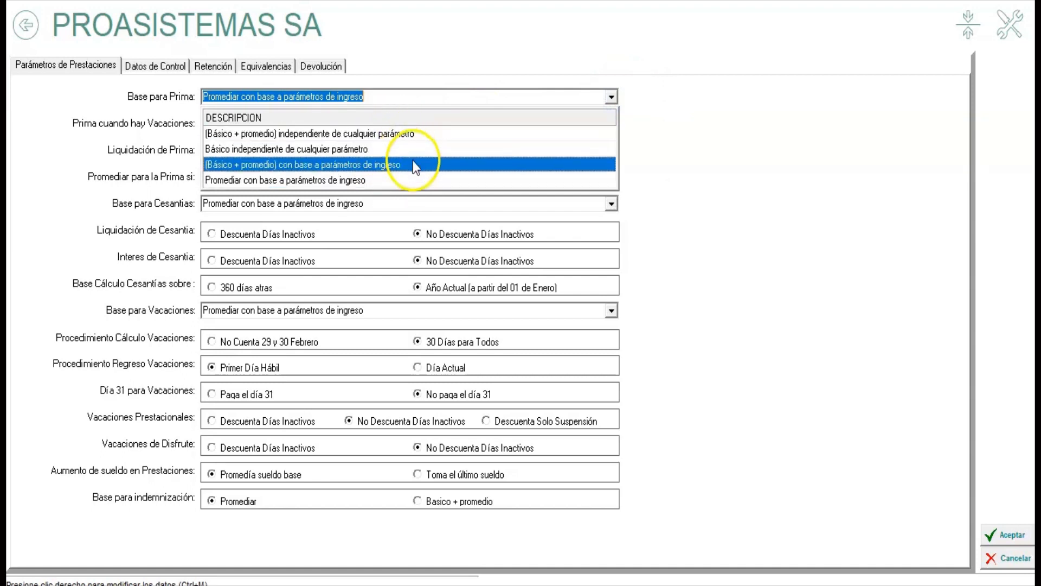
left_click(636, 131)
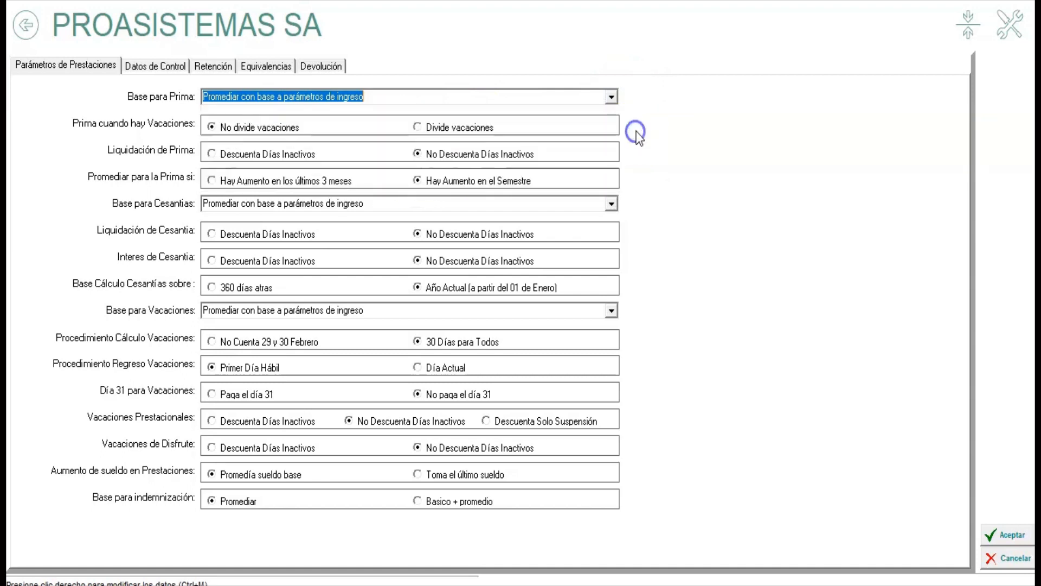
left_click(614, 98)
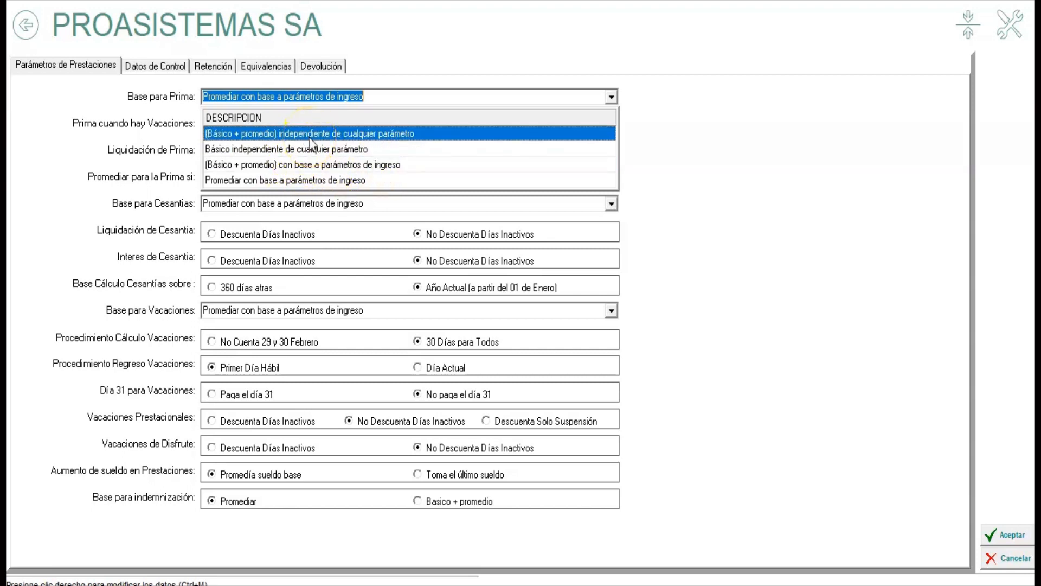
left_click(224, 137)
left_click(310, 165)
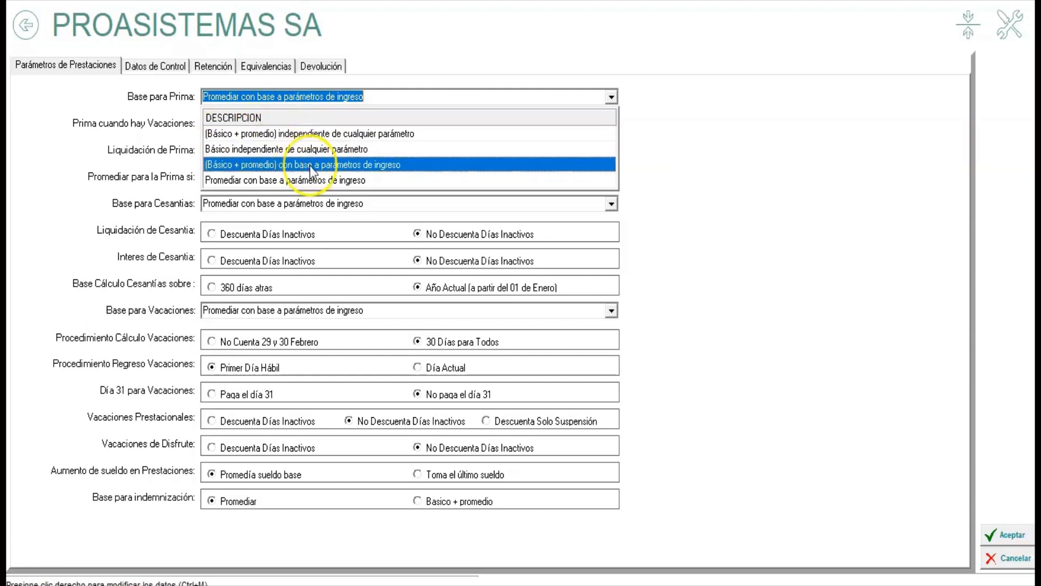
left_click(218, 163)
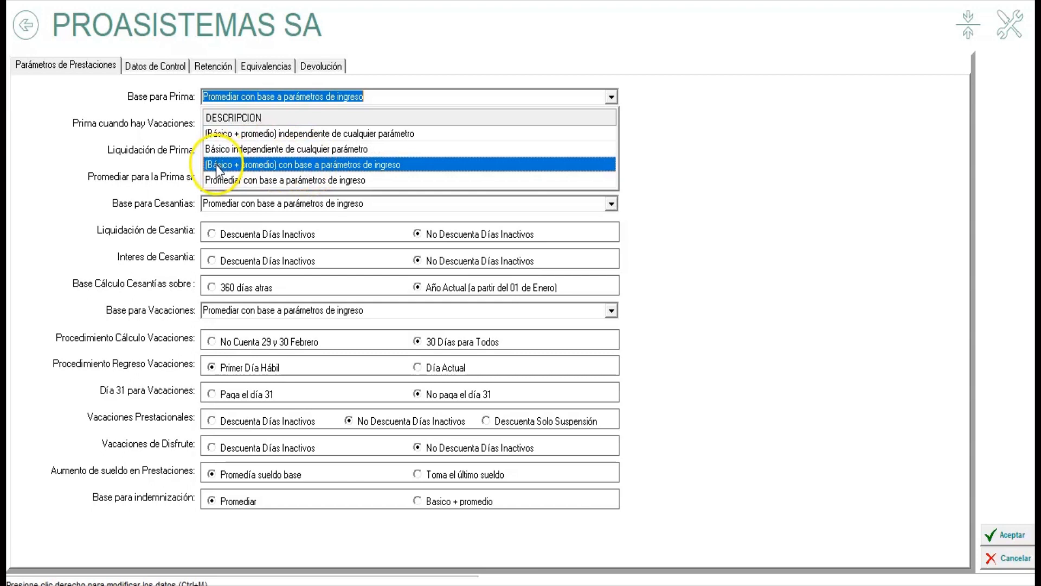
left_click(259, 165)
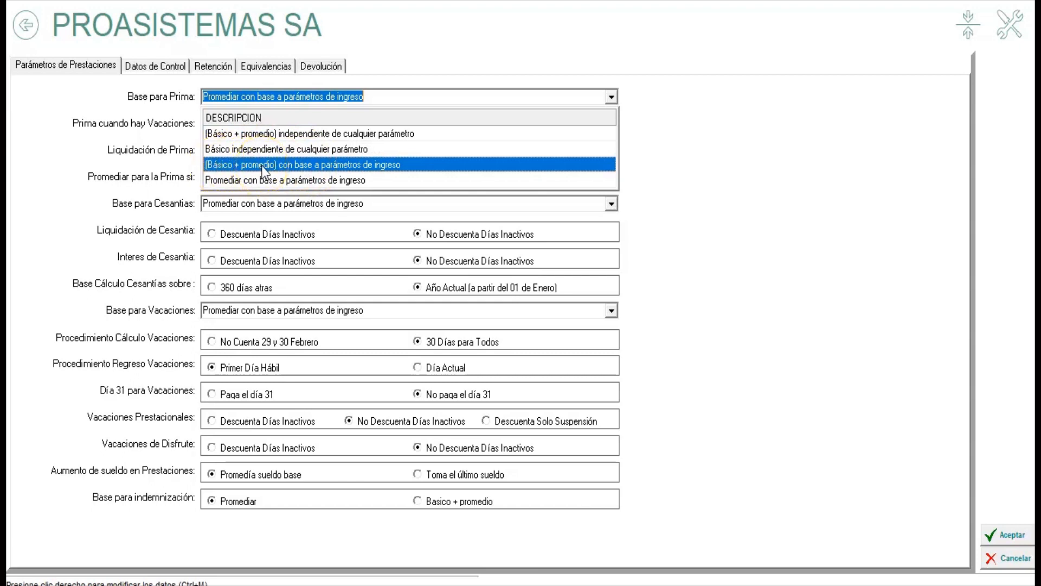
left_click(320, 166)
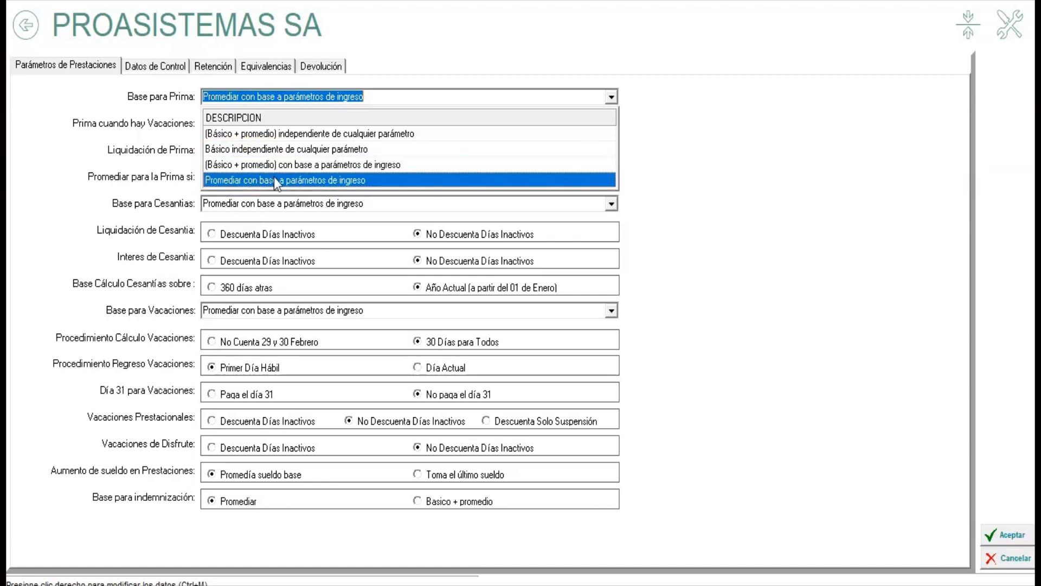
left_click(718, 168)
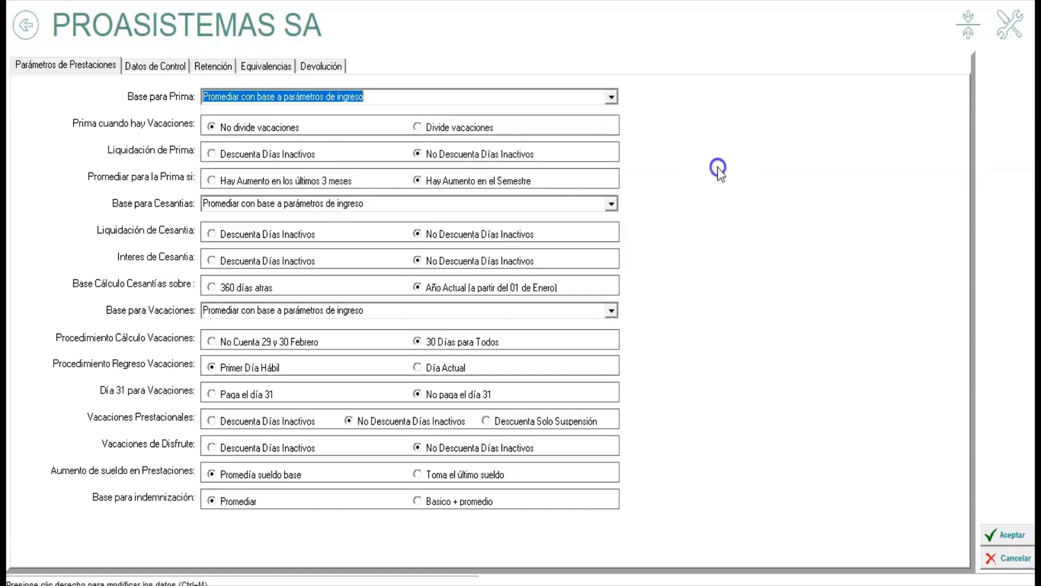
left_click(588, 98)
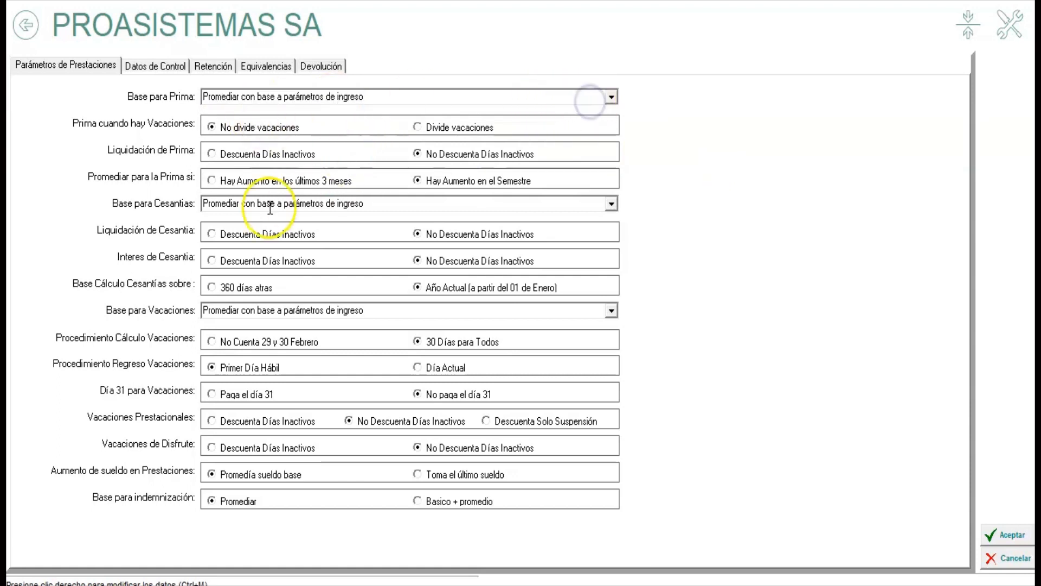
Review the calculation methods offered for Base para Cesantías and for Base para Vacaciones.
left_click(610, 205)
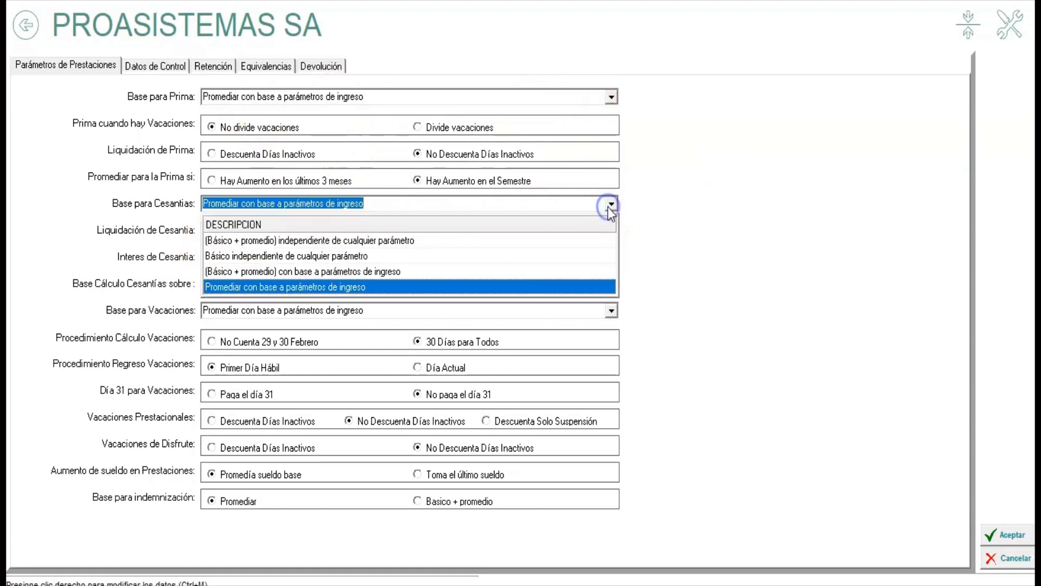
left_click(609, 205)
left_click(612, 309)
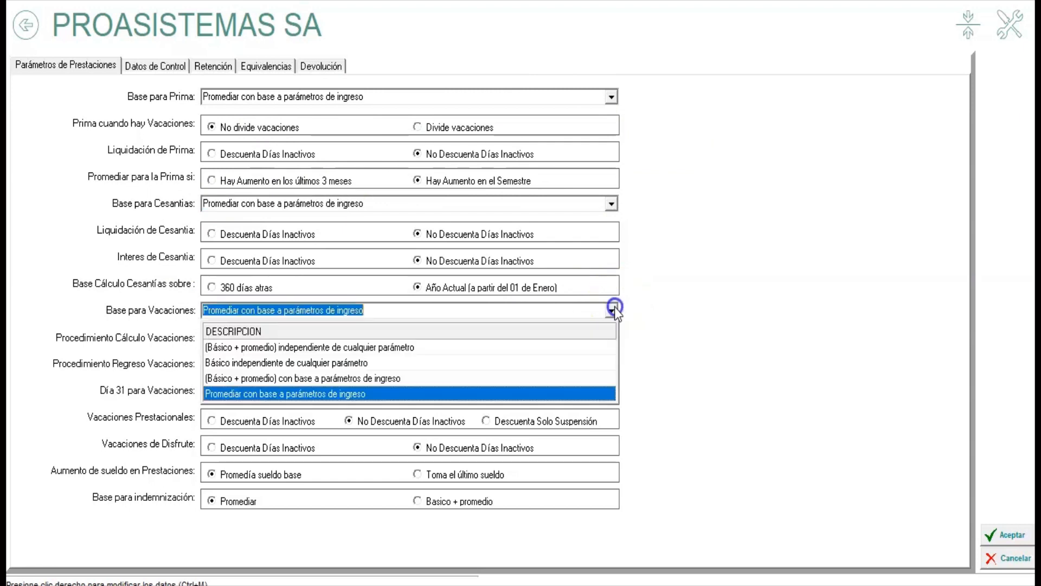
left_click(612, 310)
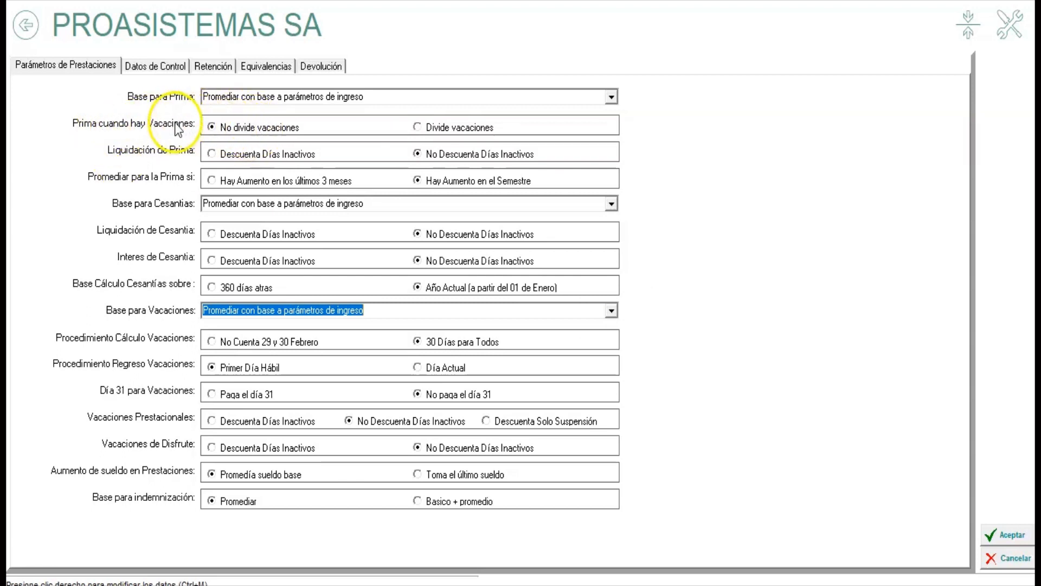
Try both options of Prima cuando hay Vacaciones and return it to No divide vacaciones.
left_click(227, 129)
left_click(275, 119)
left_click(444, 129)
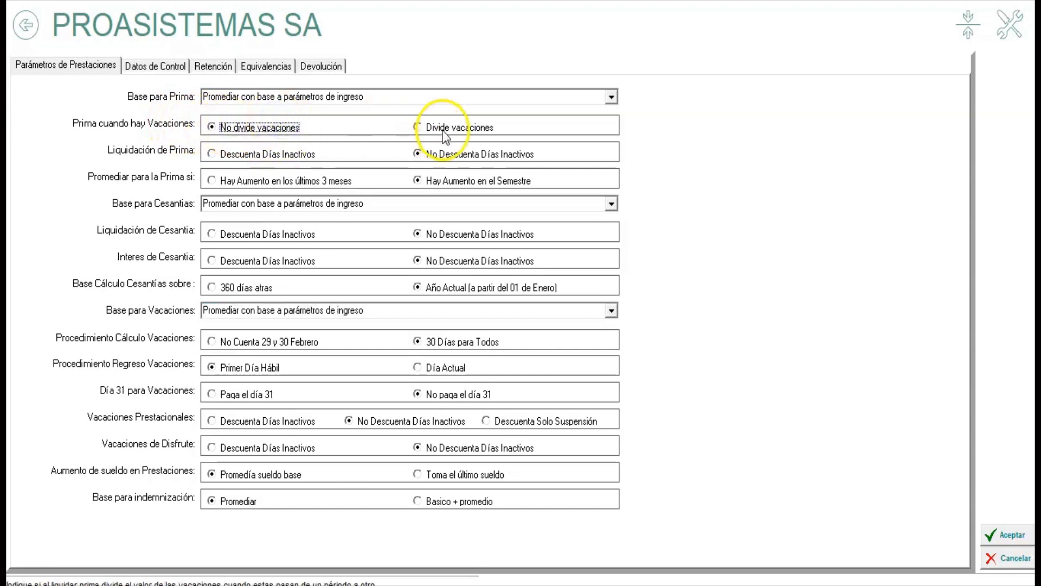
left_click(217, 128)
left_click(430, 128)
left_click(268, 129)
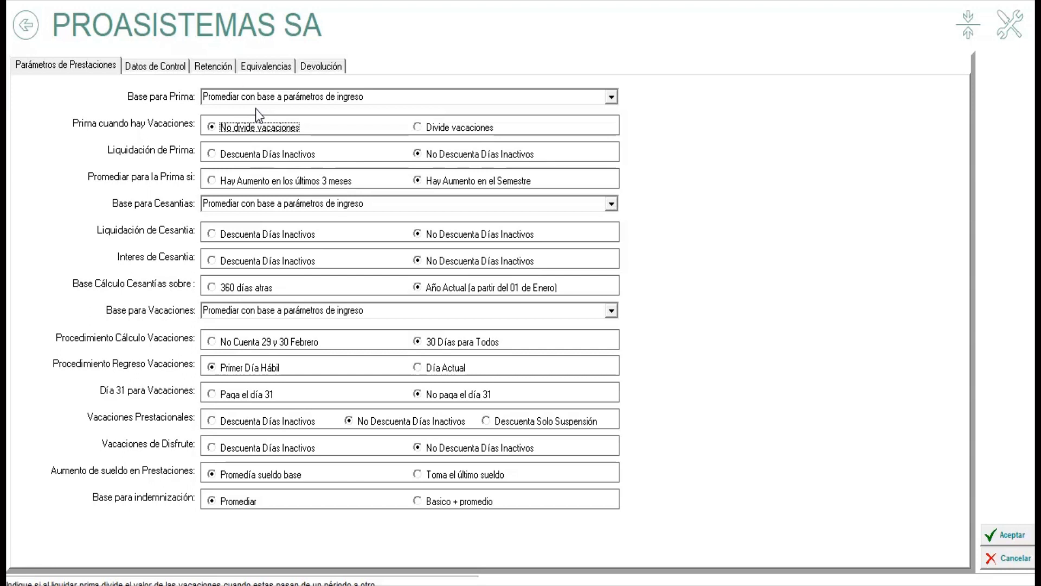
left_click(284, 129)
left_click(465, 129)
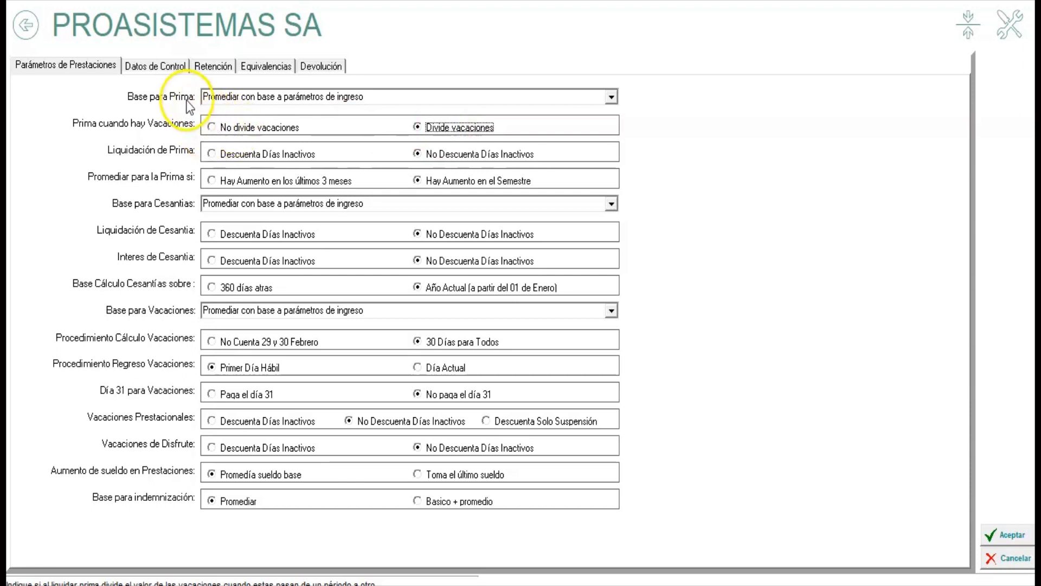
left_click(253, 130)
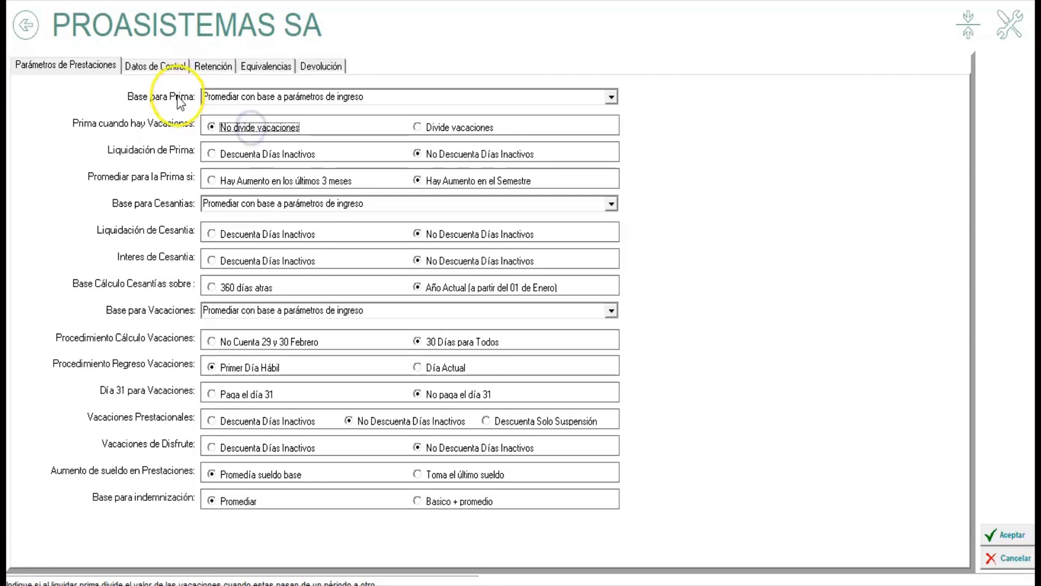
left_click(262, 129)
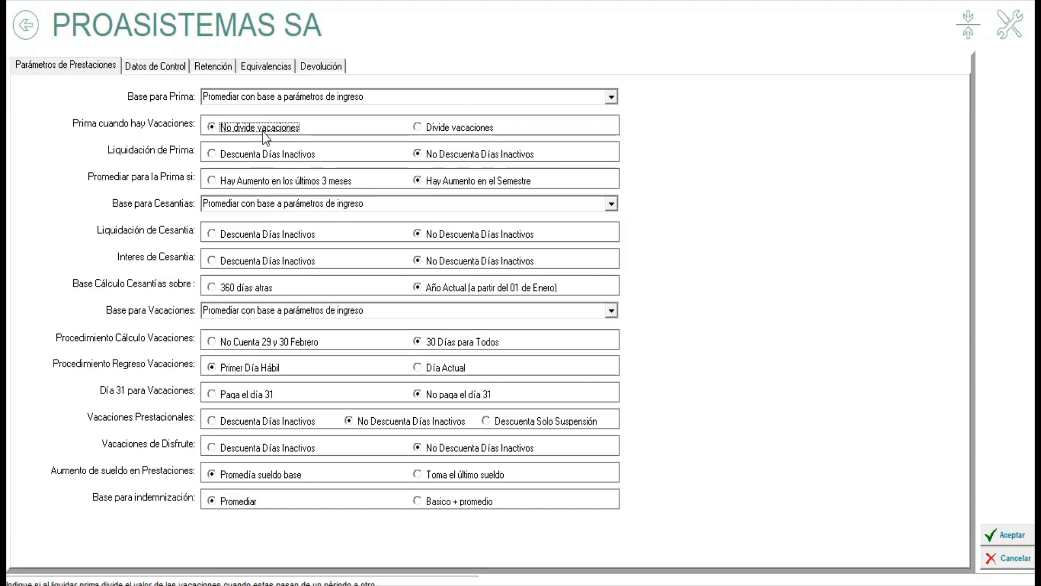
Set Prima cuando hay Vacaciones to Divide vacaciones.
left_click(448, 128)
left_click(448, 129)
left_click(470, 128)
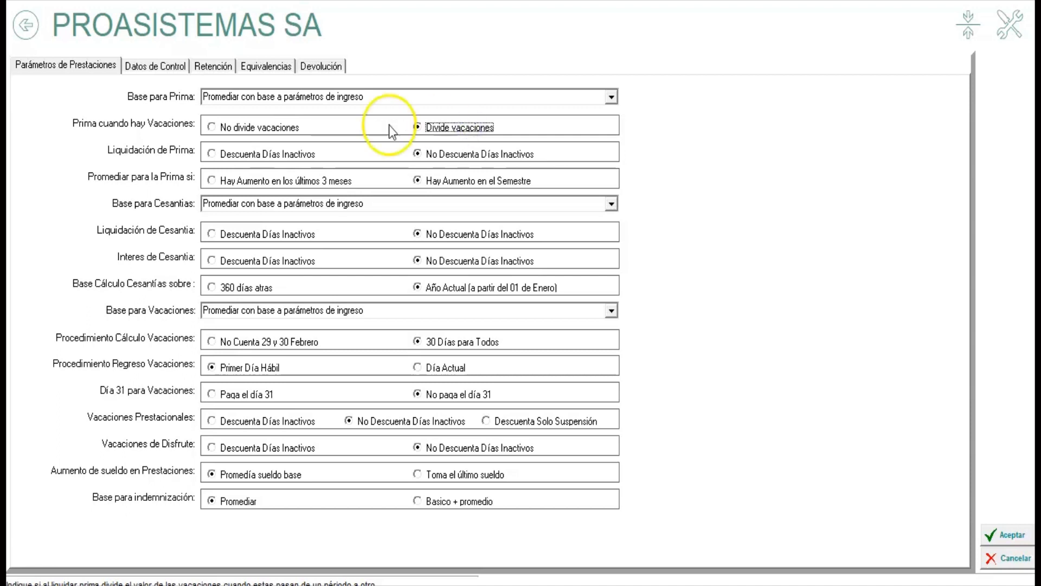
left_click(260, 129)
left_click(444, 129)
left_click(270, 130)
left_click(465, 127)
Set Liquidación de Prima to No Descuenta Días Inactivos and Promediar para la Prima si to Hay Aumento en los últimos 3 meses.
left_click(299, 157)
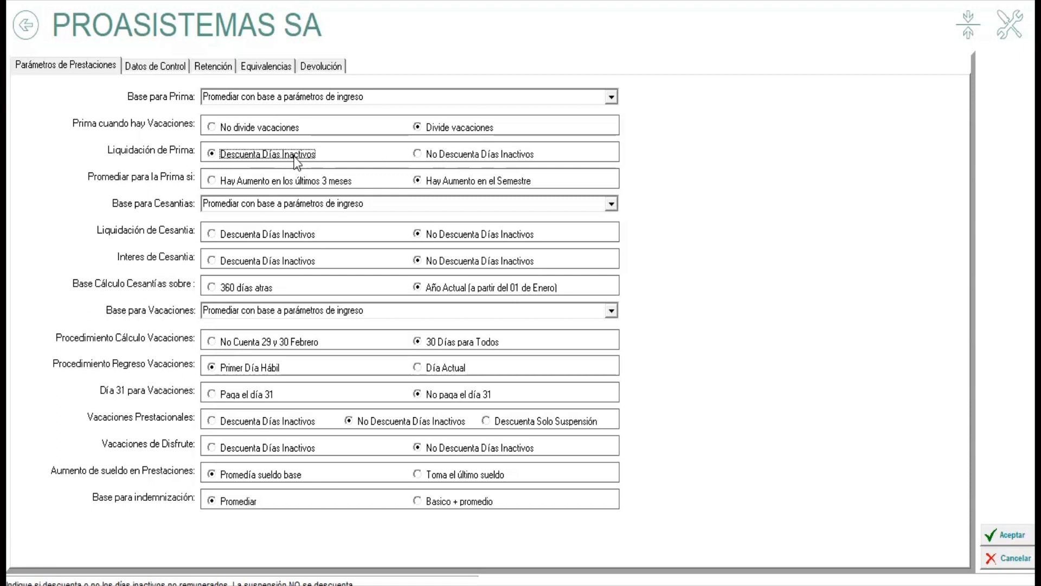
left_click(493, 154)
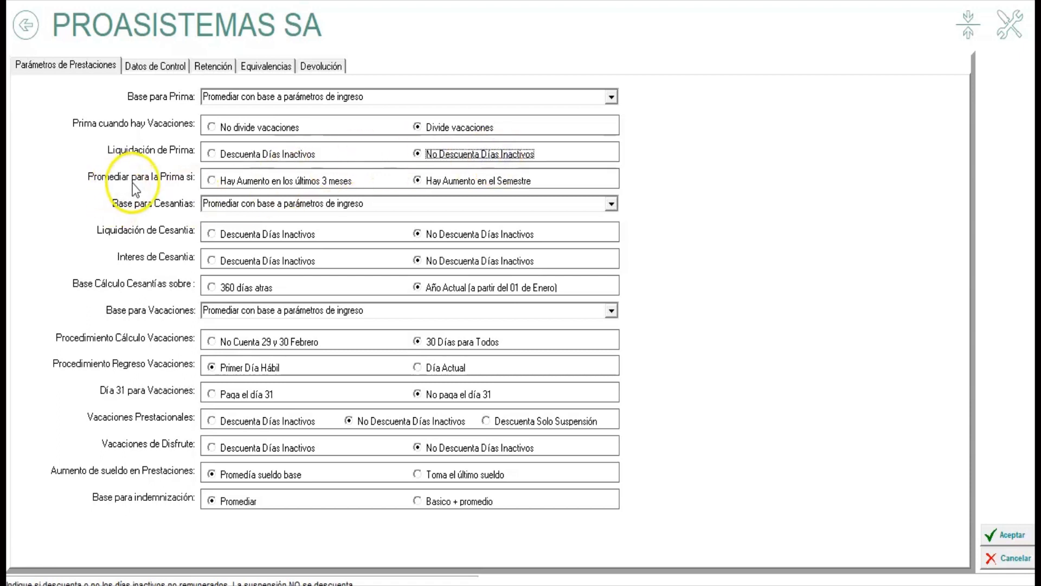
left_click(268, 184)
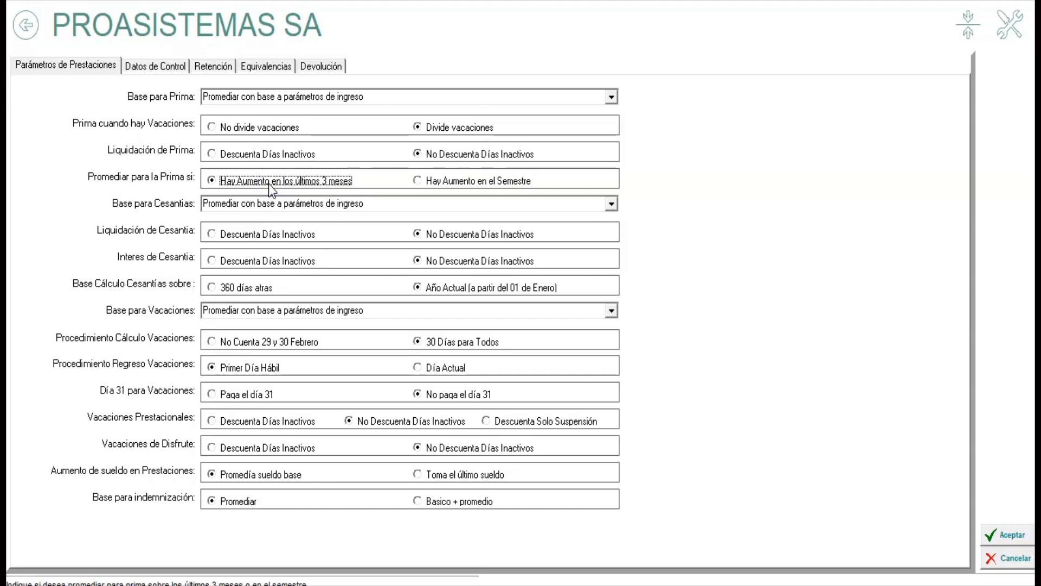
left_click(269, 184)
left_click(481, 181)
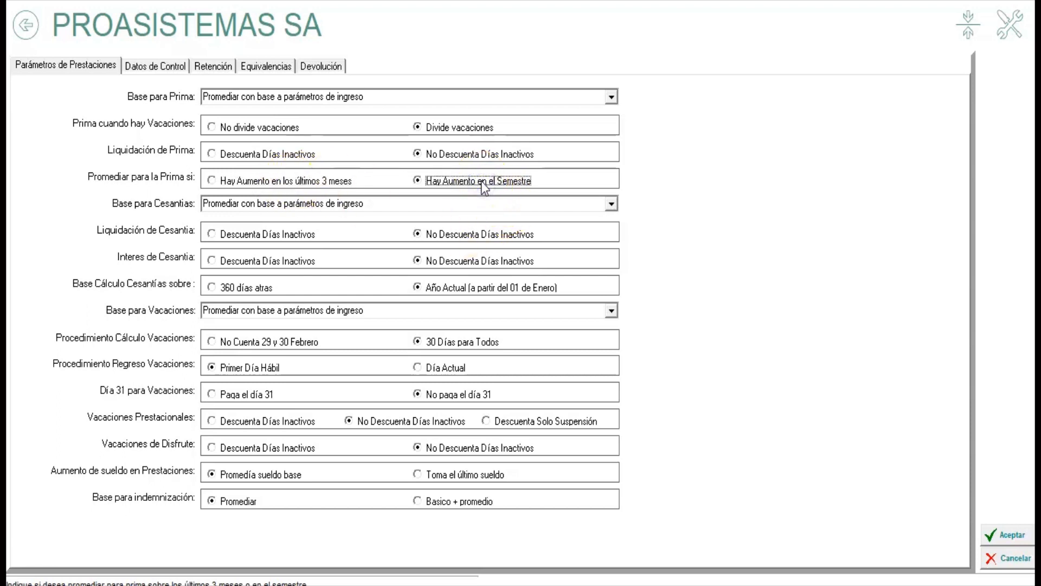
left_click(319, 181)
Try Descuenta Días Inactivos for Liquidación de Cesantia and Interes de Cesantia, and return both to No Descuenta Días Inactivos.
left_click(235, 235)
left_click(239, 261)
left_click(426, 237)
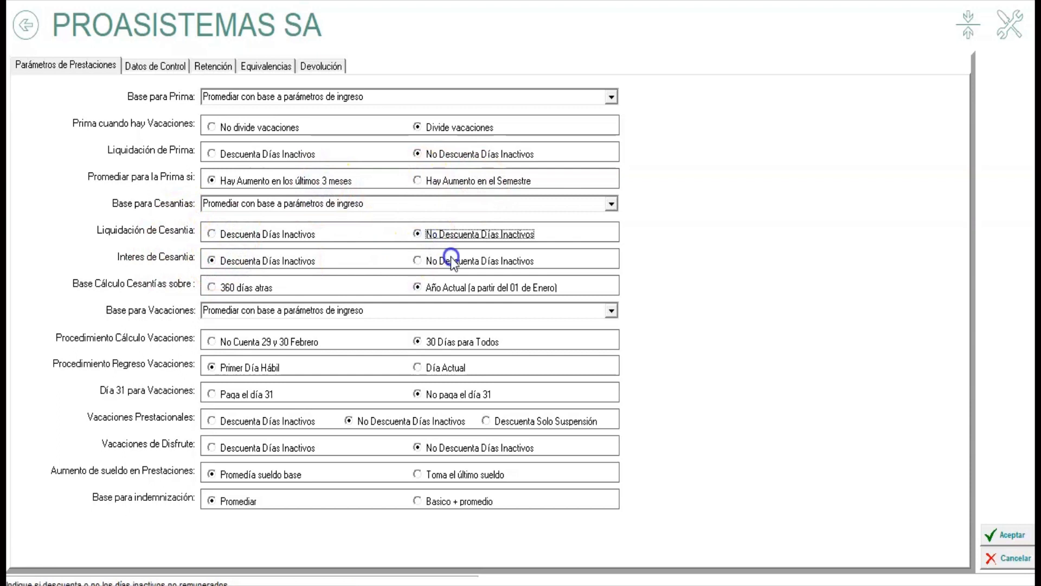
left_click(451, 261)
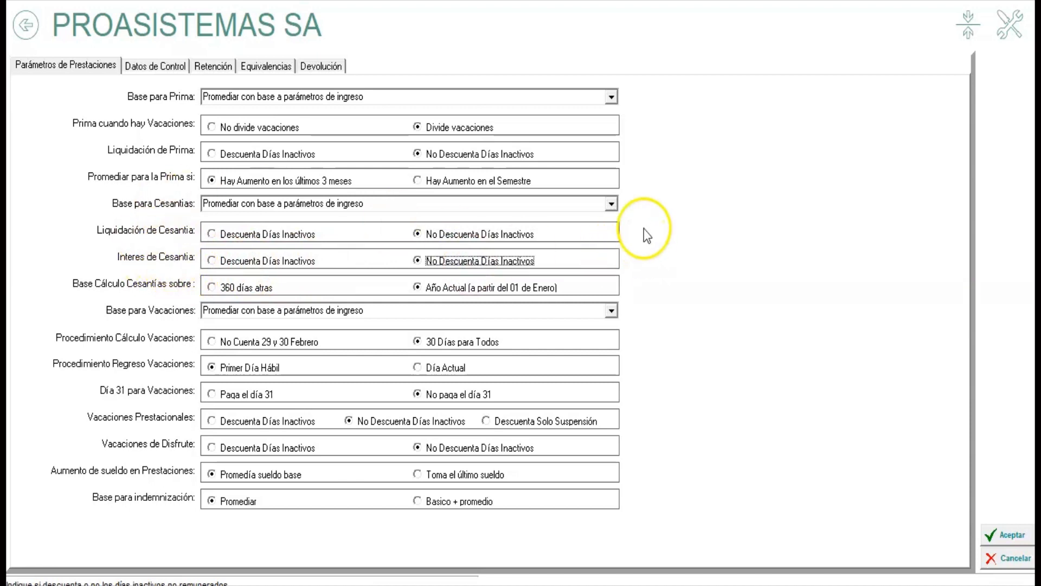
Try 360 días atras for Base Cálculo Cesantías sobre and return it to Año Actual (a partir del 01 de Enero).
left_click(613, 204)
left_click(614, 205)
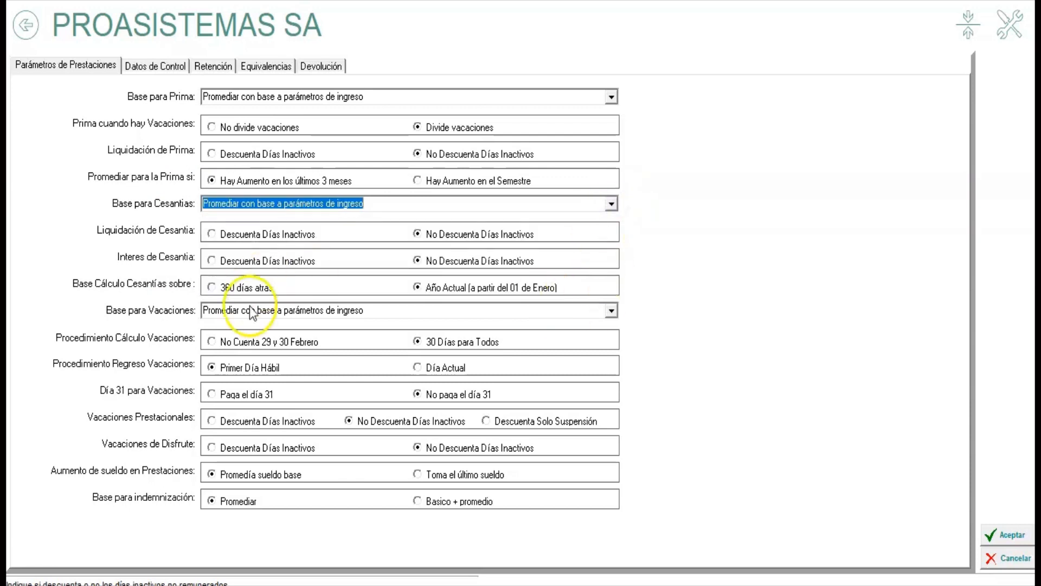
left_click(228, 295)
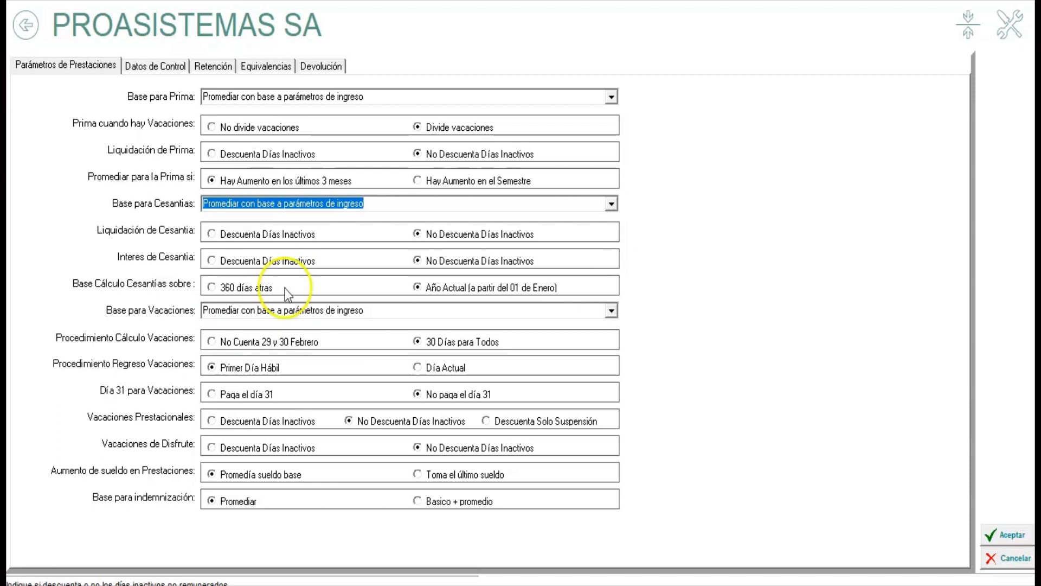
left_click(223, 289)
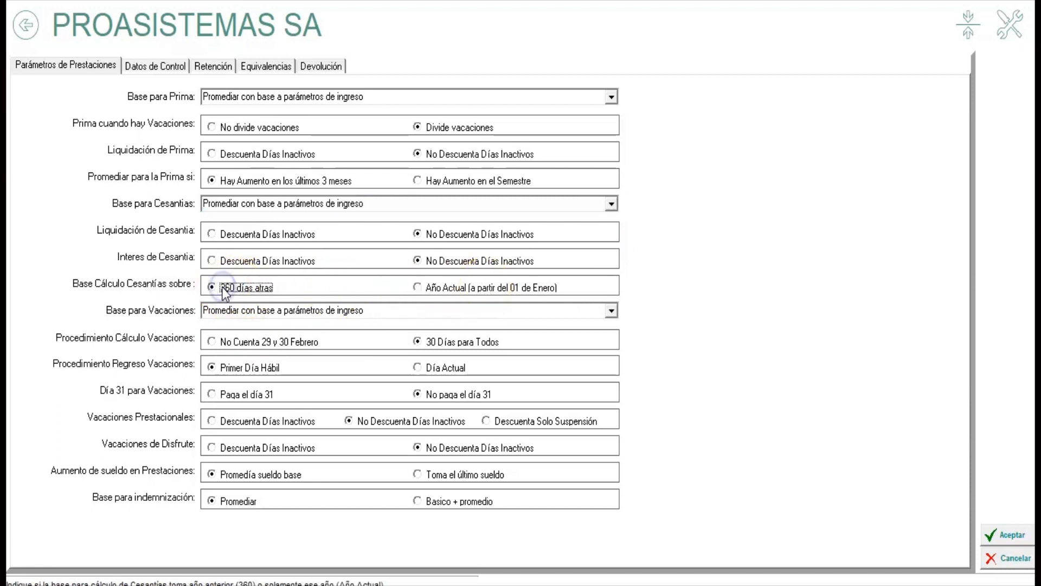
left_click(454, 288)
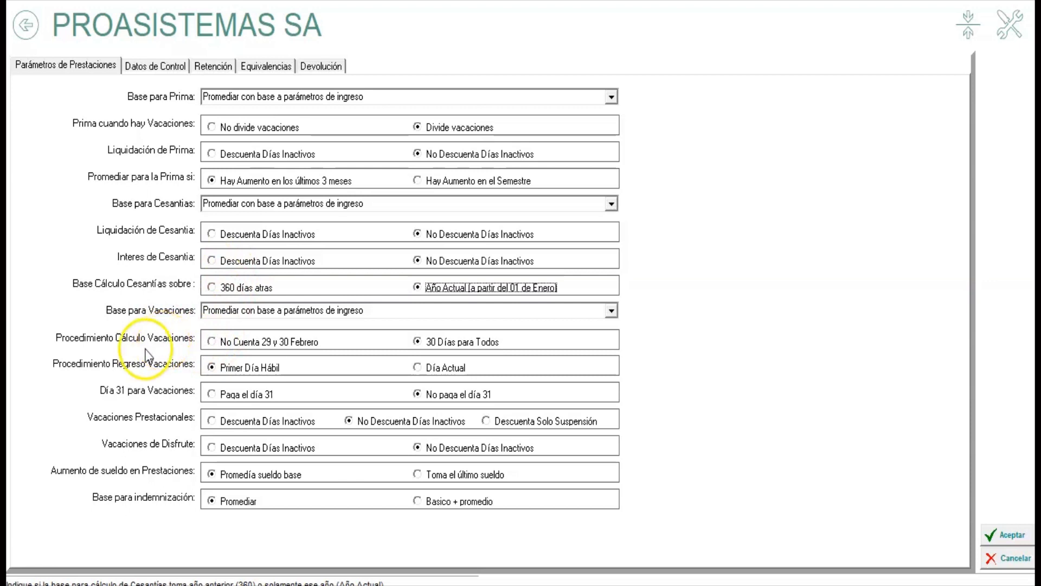
Set Procedimiento Cálculo Vacaciones to 30 Días para Todos and Procedimiento Regreso Vacaciones to Día Actual.
left_click(242, 343)
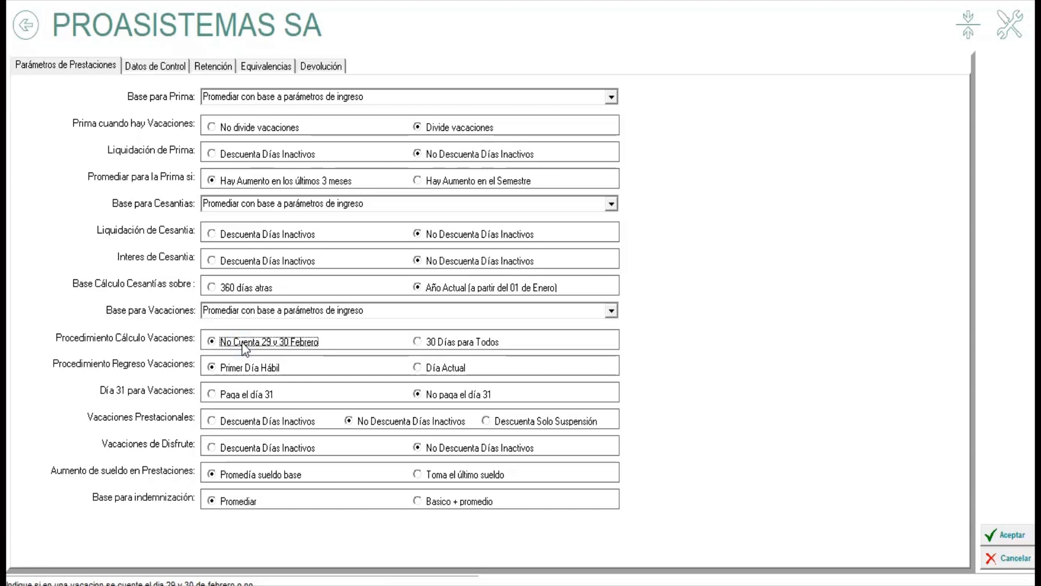
left_click(450, 343)
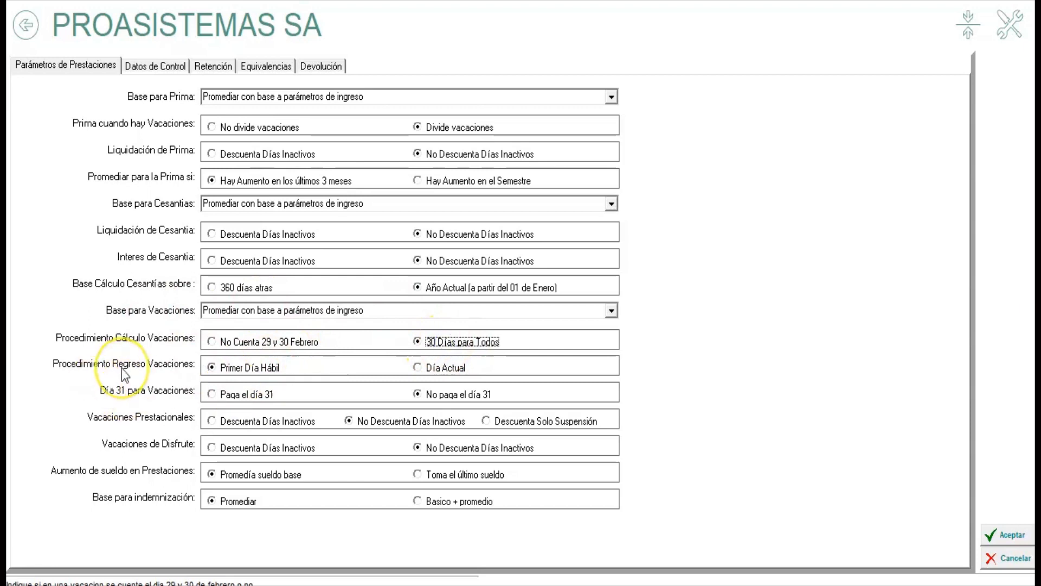
left_click(255, 369)
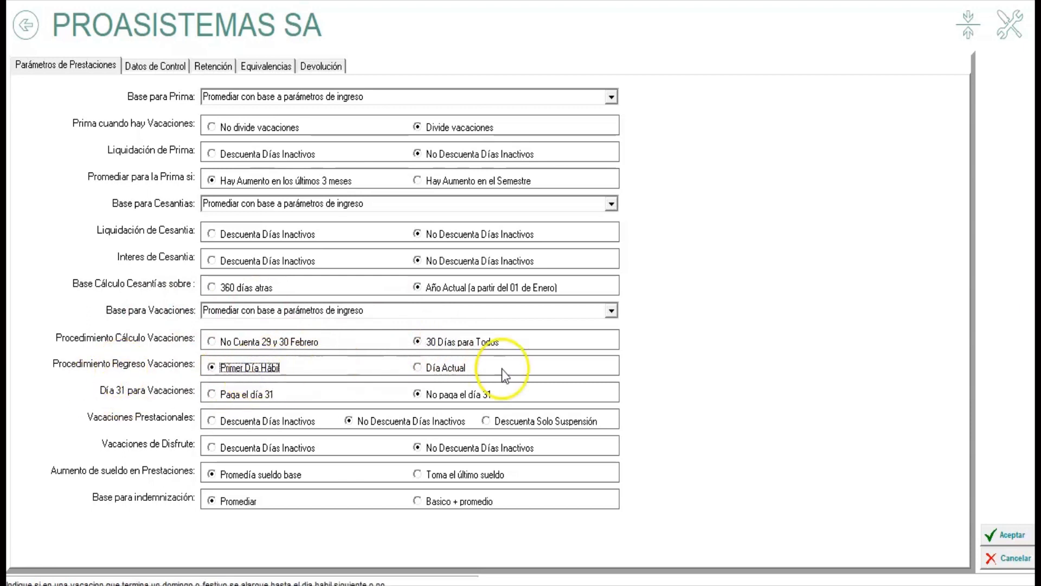
left_click(447, 372)
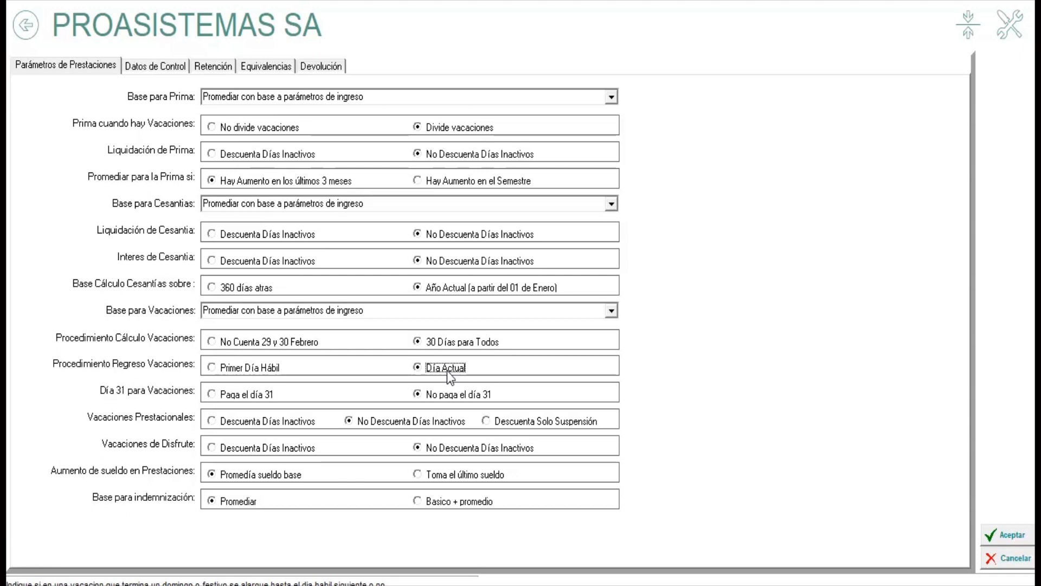
Try Primer Día Hábil for Procedimiento Regreso Vacaciones and return it to Día Actual.
left_click(268, 368)
left_click(436, 368)
left_click(450, 373)
left_click(248, 367)
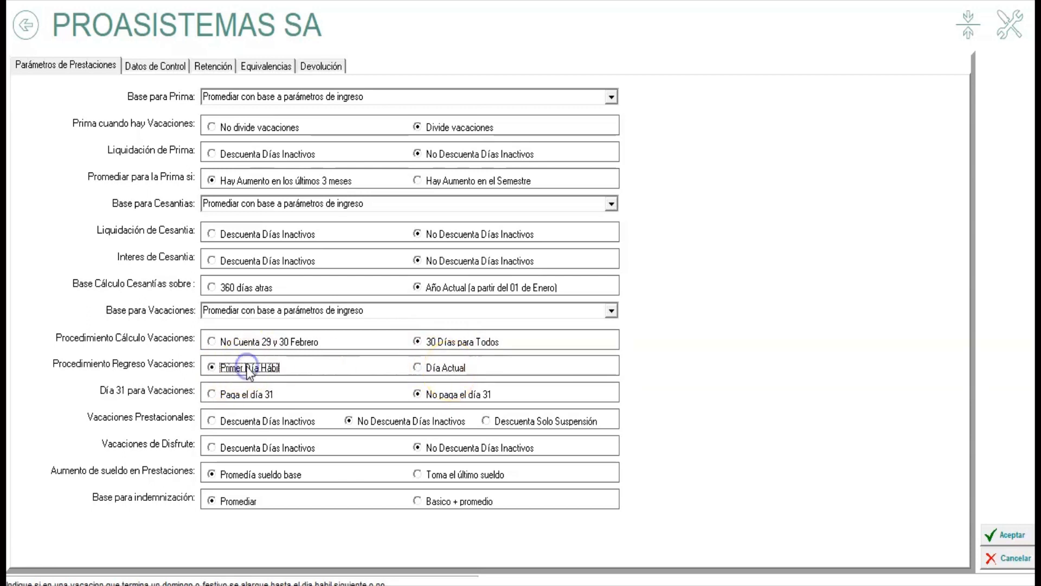
left_click(433, 368)
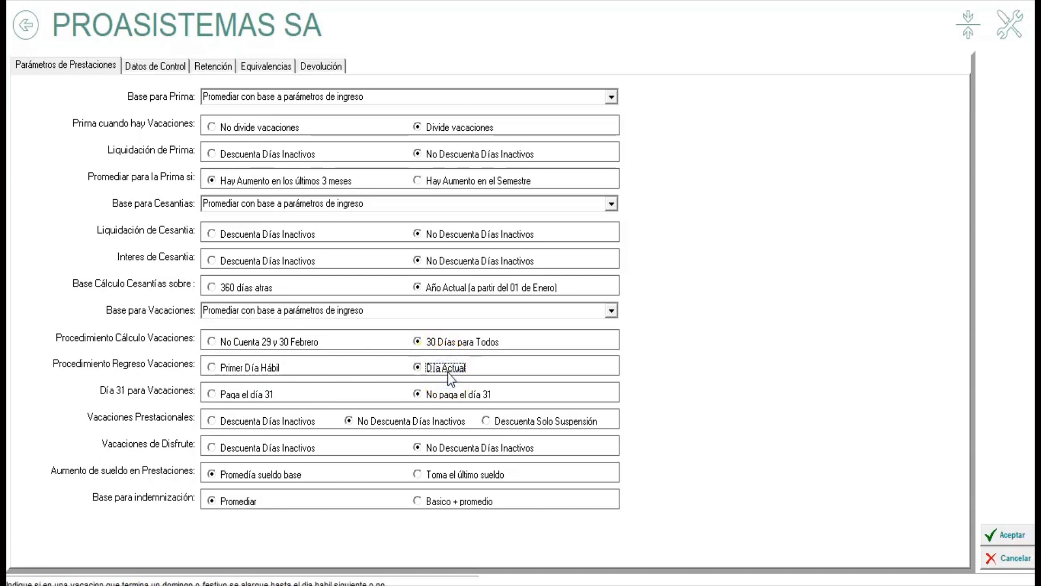
Try Paga el día 31 for Día 31 para Vacaciones and return it to No paga el día 31.
left_click(434, 394)
left_click(233, 395)
left_click(459, 394)
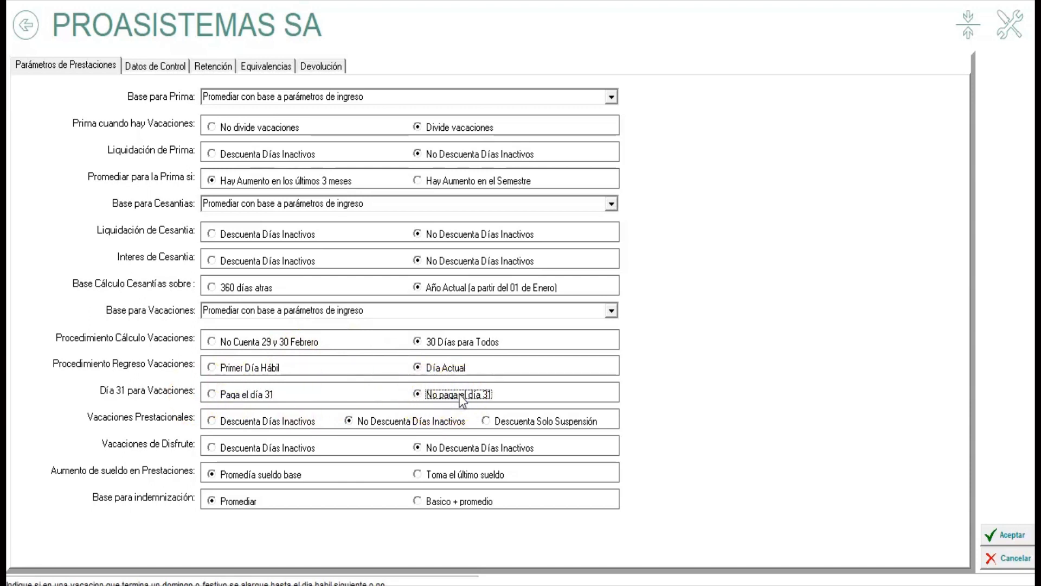
left_click(251, 395)
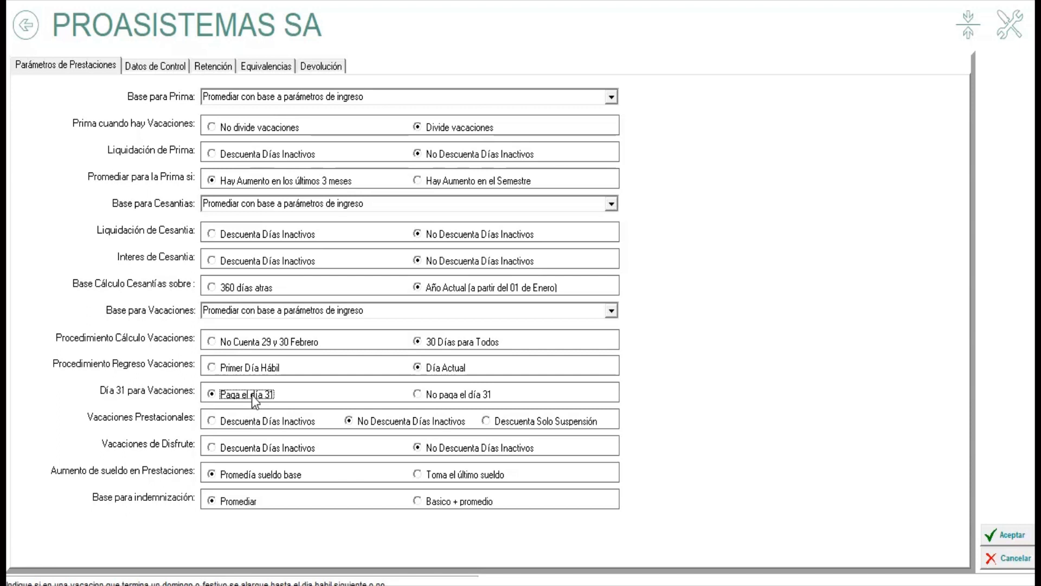
left_click(471, 398)
left_click(255, 390)
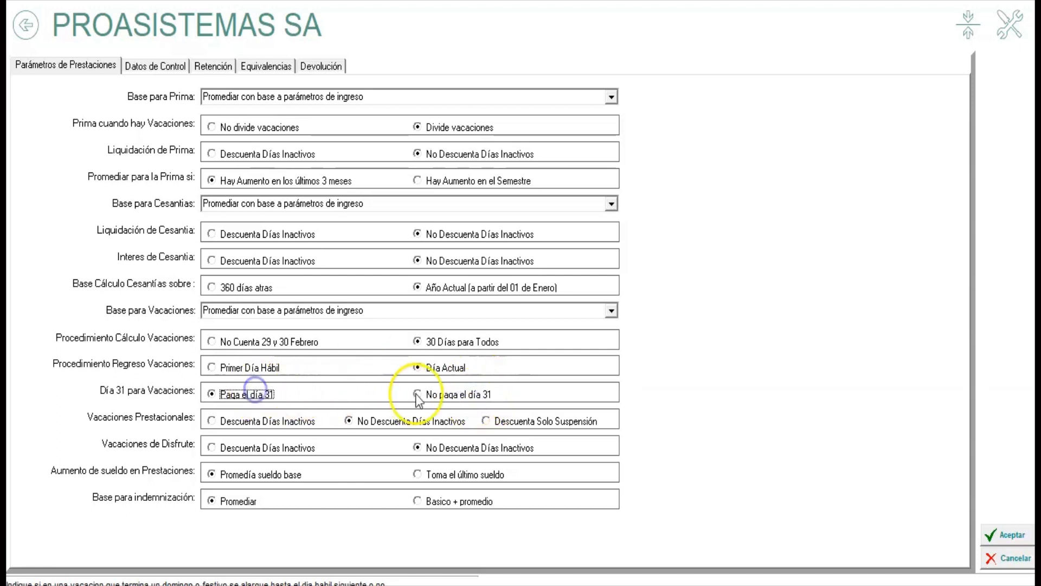
left_click(446, 395)
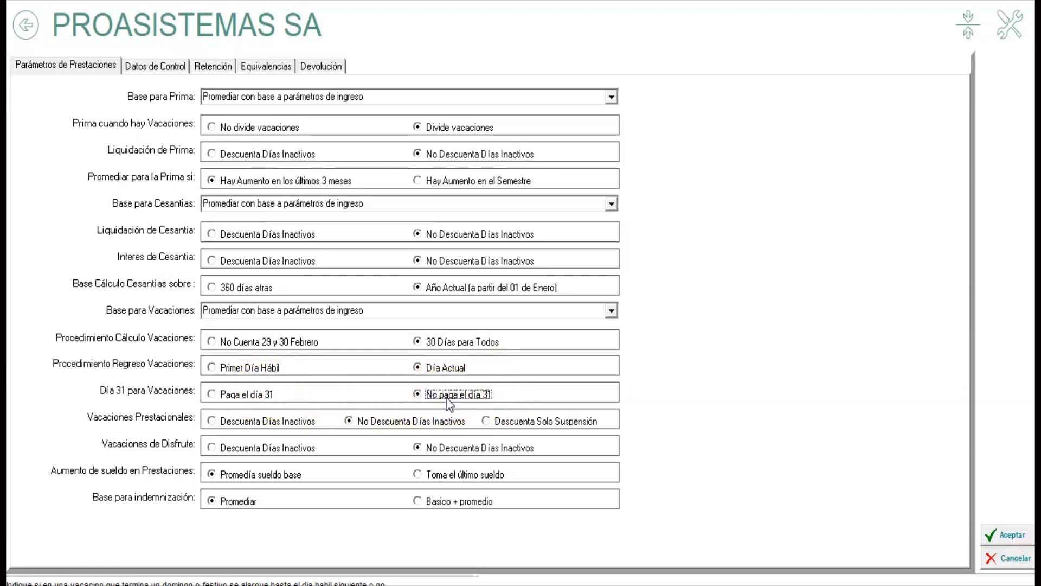
Set Vacaciones Prestacionales to Descuenta Solo Suspensión and Vacaciones de Disfrute to No Descuenta Días Inactivos.
left_click(147, 419)
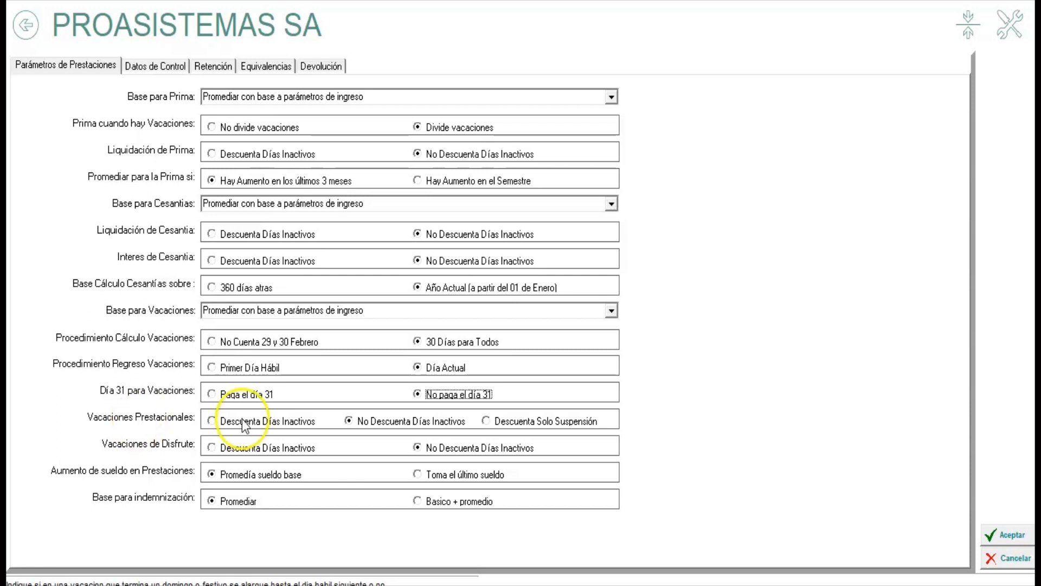
left_click(283, 423)
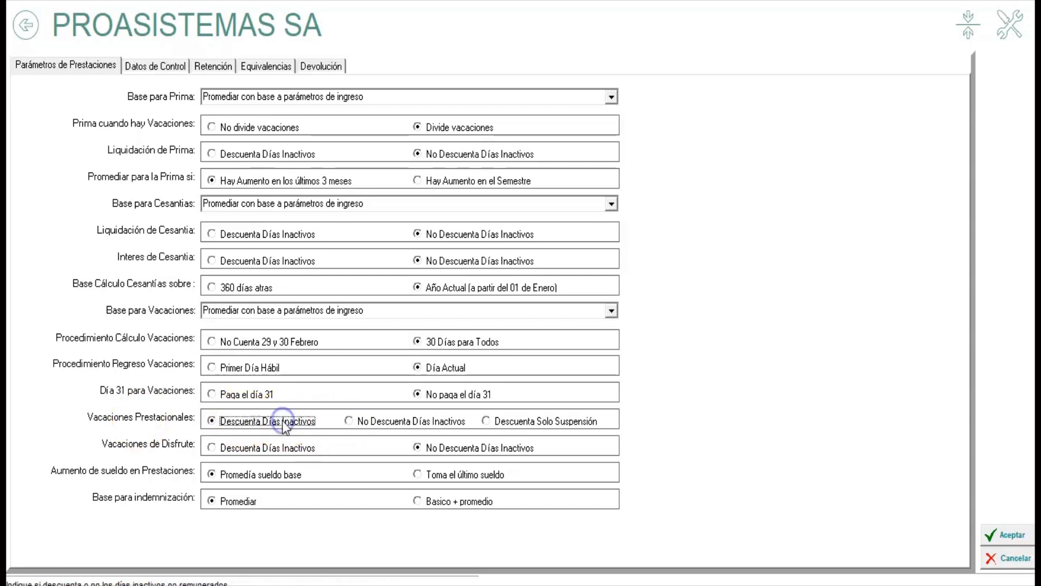
left_click(411, 428)
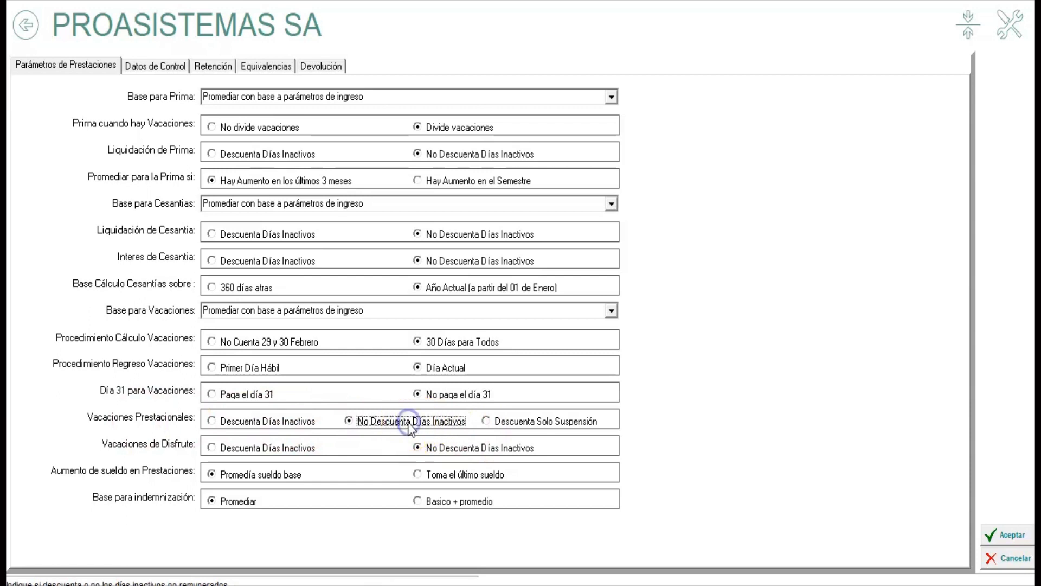
left_click(518, 426)
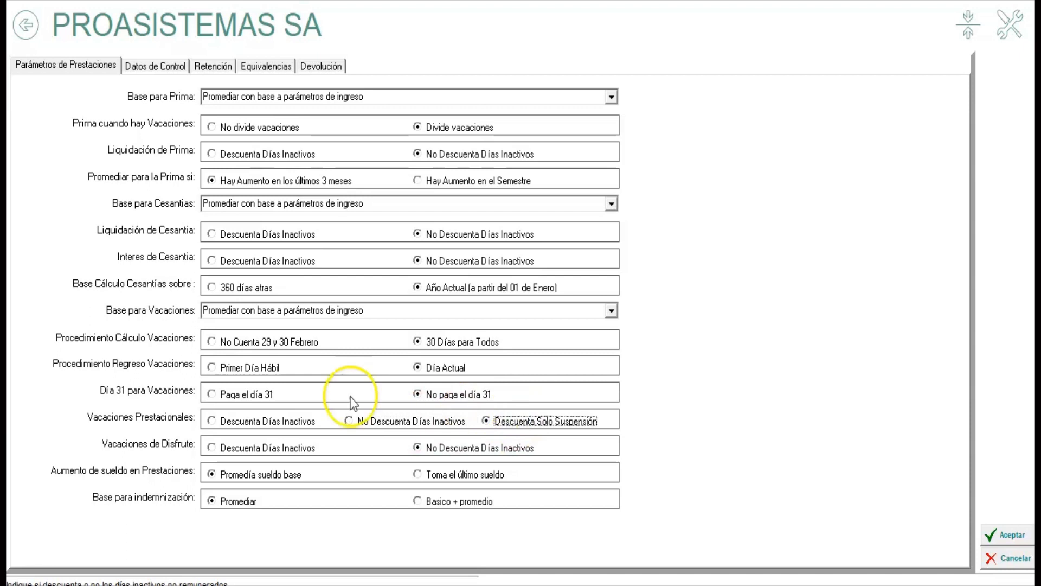
left_click(261, 450)
left_click(442, 456)
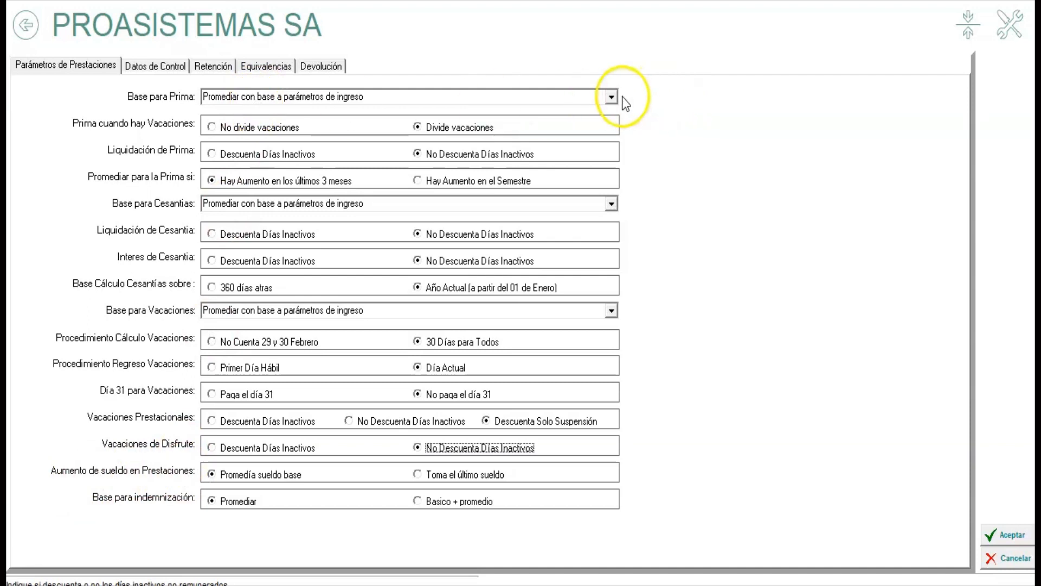
Check the Base para Prima choices, then try Toma el último sueldo for Aumento de sueldo en Prestaciones and return it to Promedia sueldo base.
left_click(612, 97)
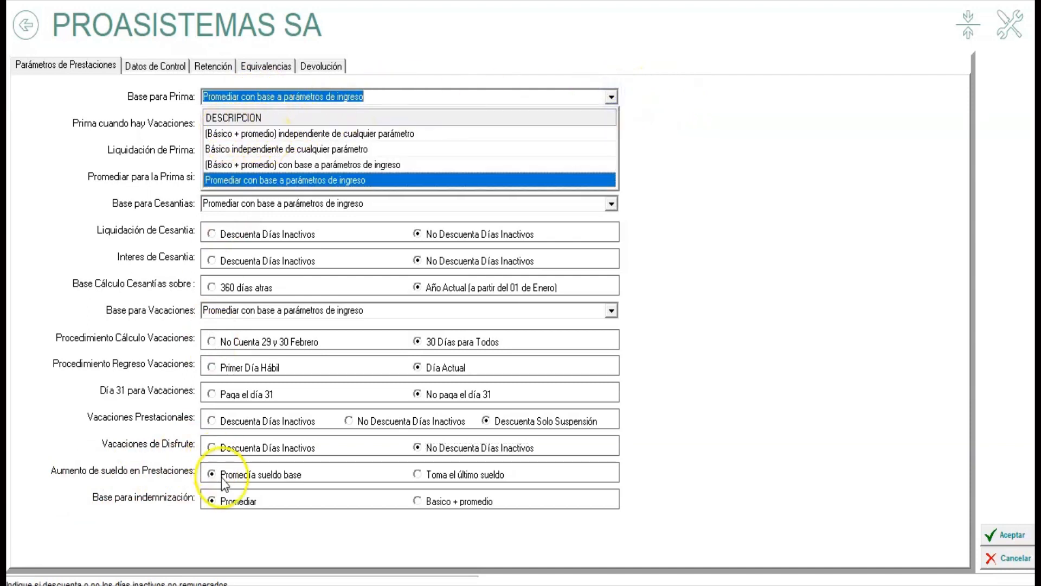
left_click(241, 476)
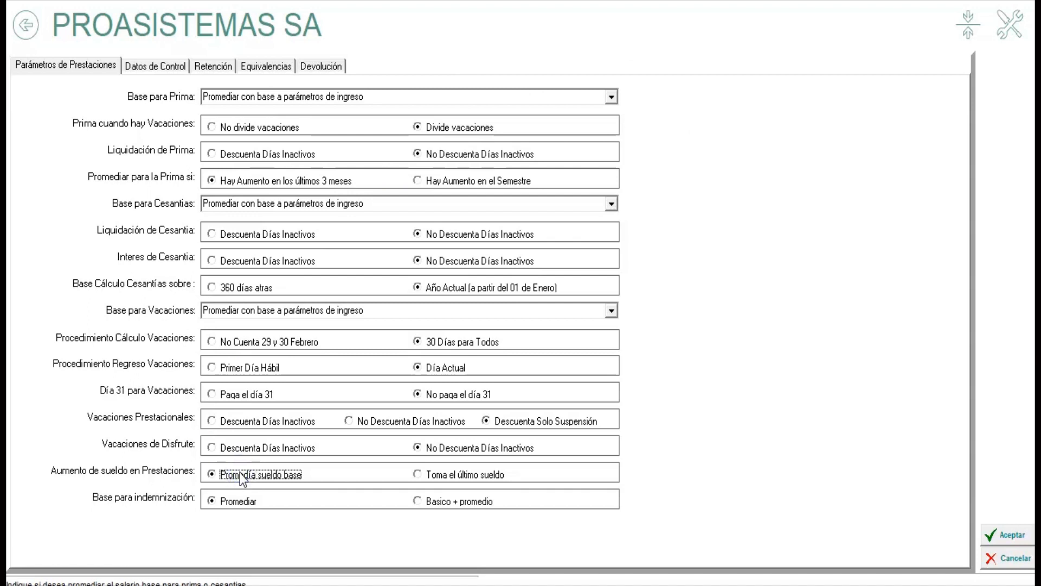
left_click(488, 476)
left_click(261, 475)
left_click(481, 479)
left_click(280, 476)
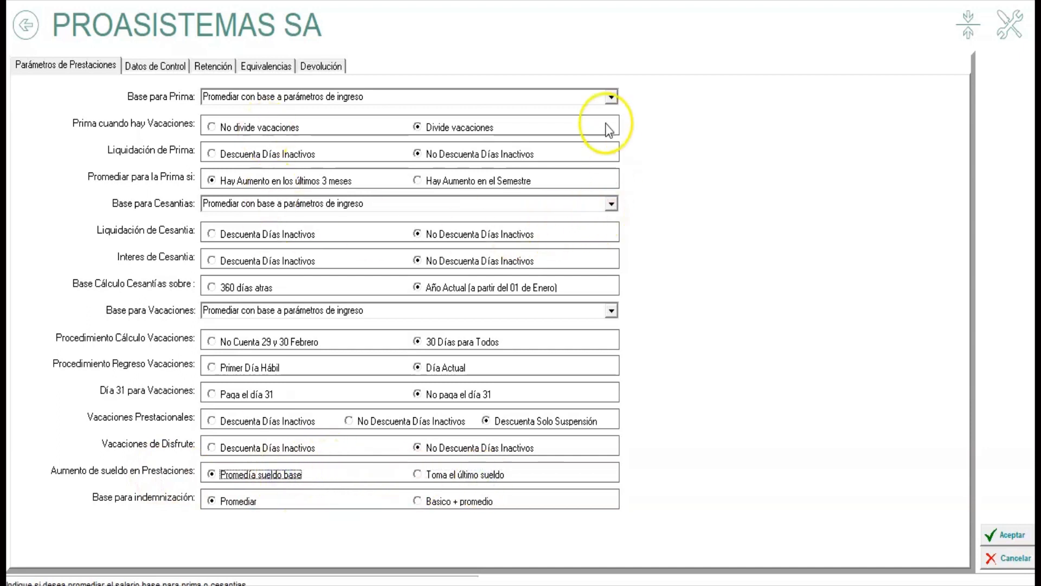
Set Base para Prima to (Básico + promedio) independiente de cualquier parámetro and Aumento de sueldo en Prestaciones to Promedia sueldo base.
left_click(610, 96)
left_click(273, 131)
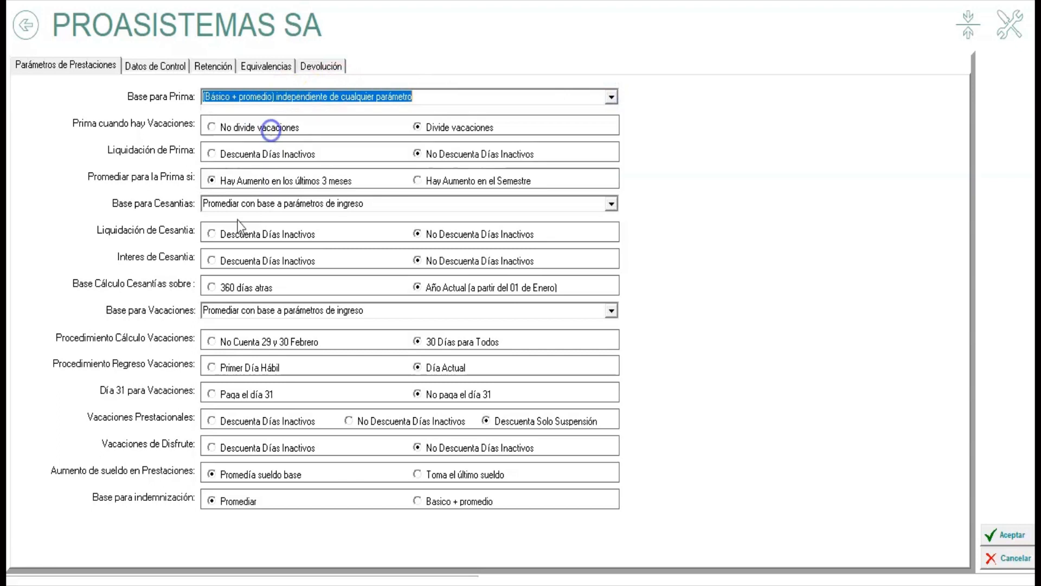
left_click(481, 474)
left_click(252, 477)
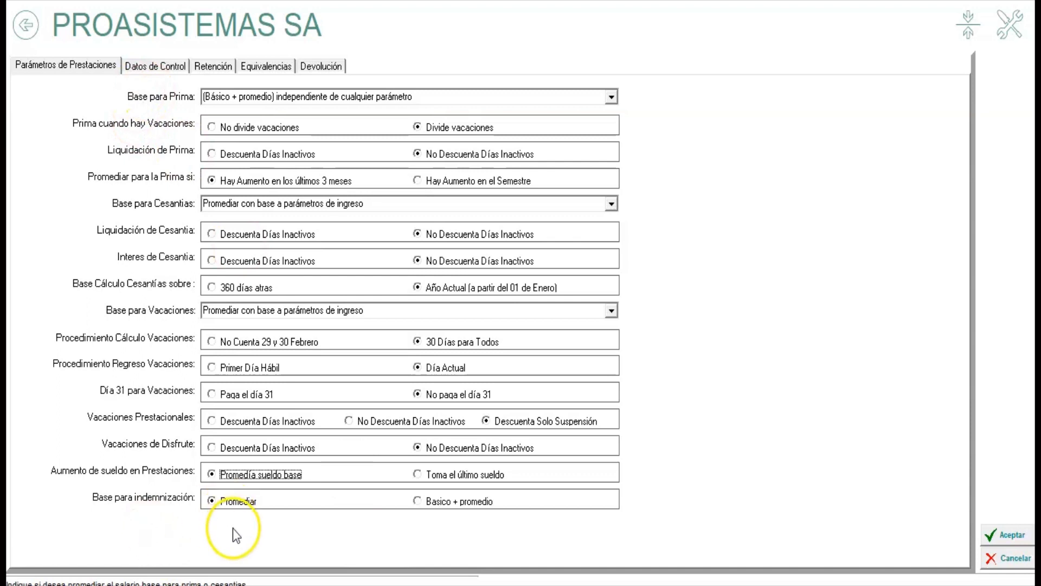
Set Base para indemnización to Basico + promedio.
left_click(240, 503)
left_click(475, 506)
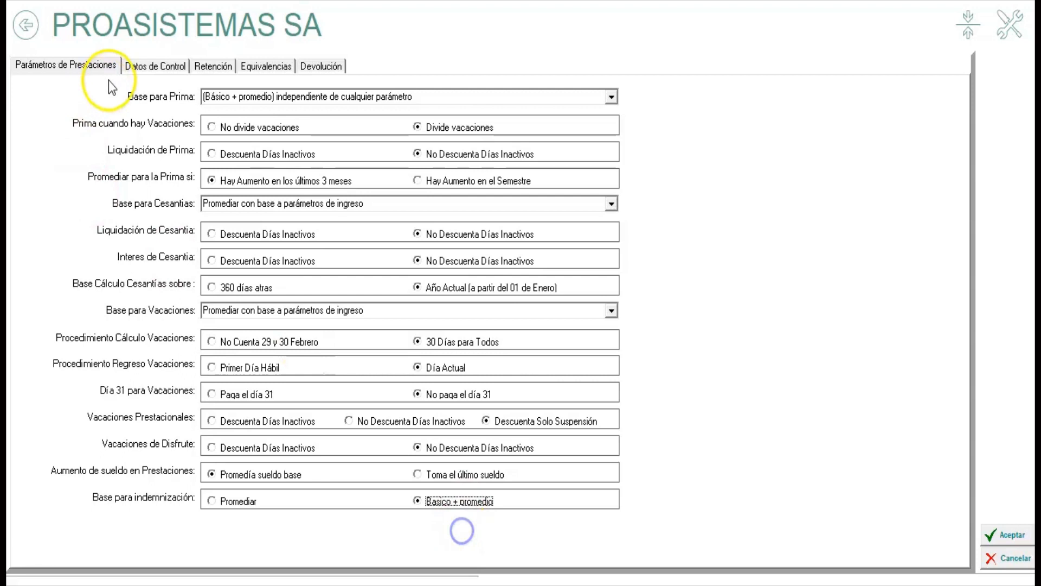
left_click(96, 70)
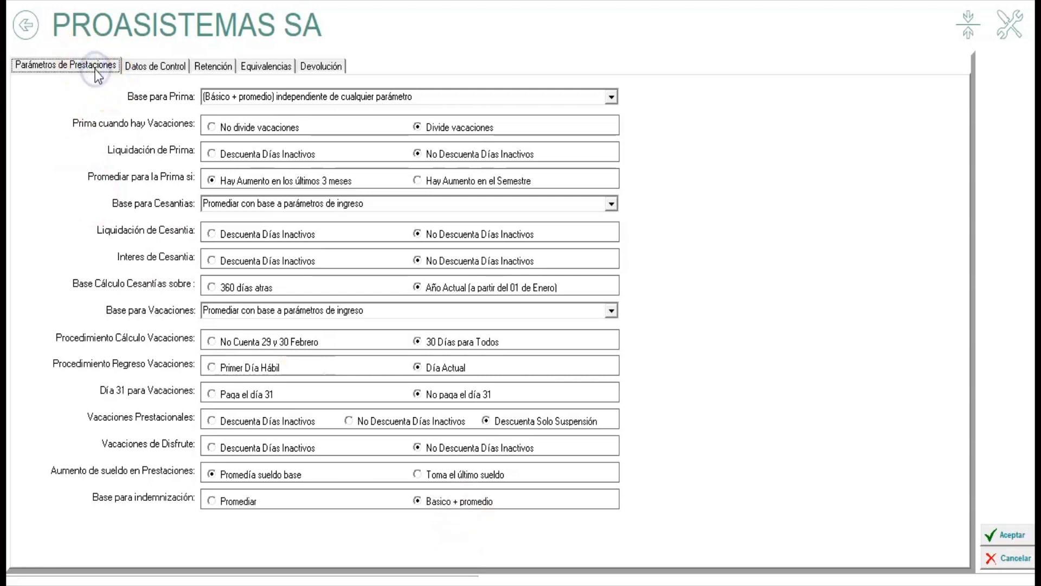
In Datos de Control, set Salario Integral para Inactividades to No Descuenta factor prestacional.
left_click(145, 71)
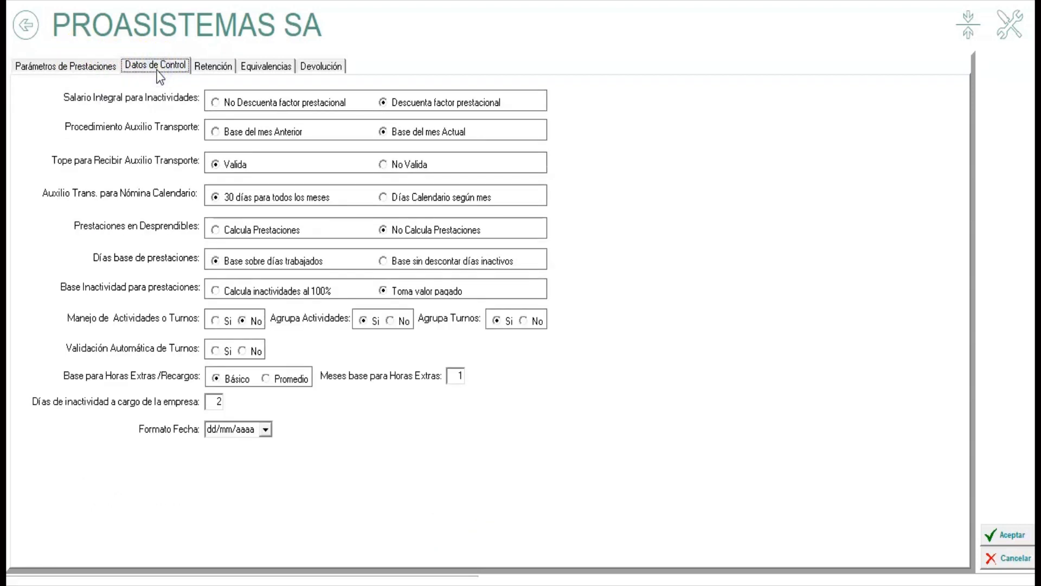
left_click(386, 484)
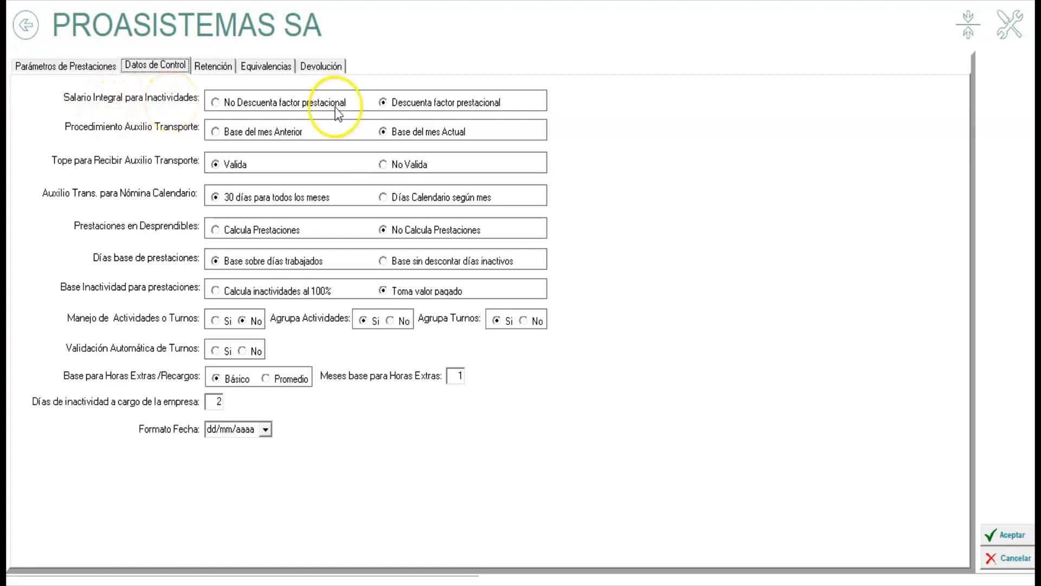
left_click(397, 105)
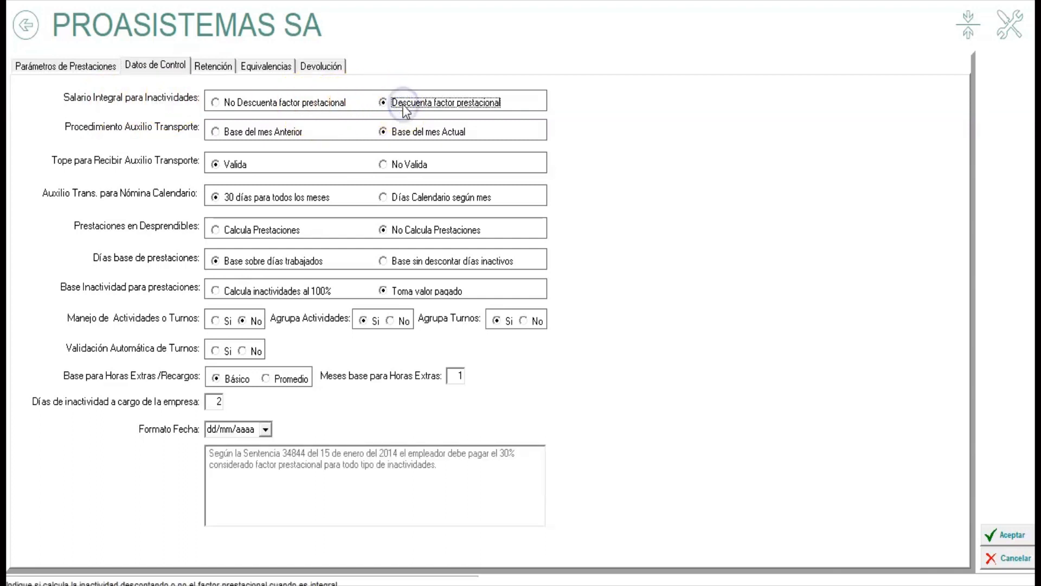
left_click(300, 110)
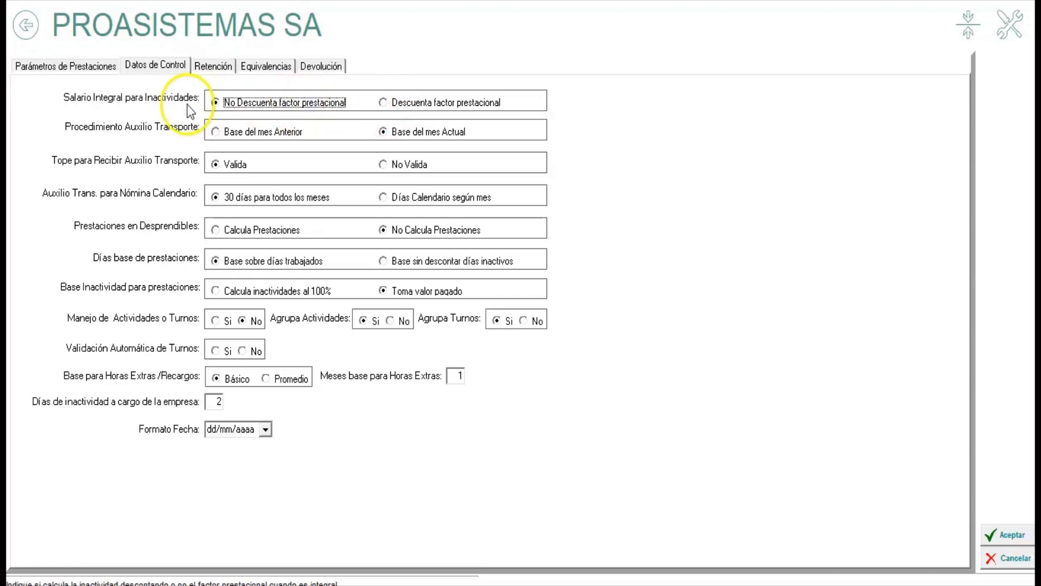
Try Base del mes Anterior for Procedimiento Auxilio Transporte and No Valida for its Tope, and return them to Base del mes Actual and Valida.
left_click(255, 132)
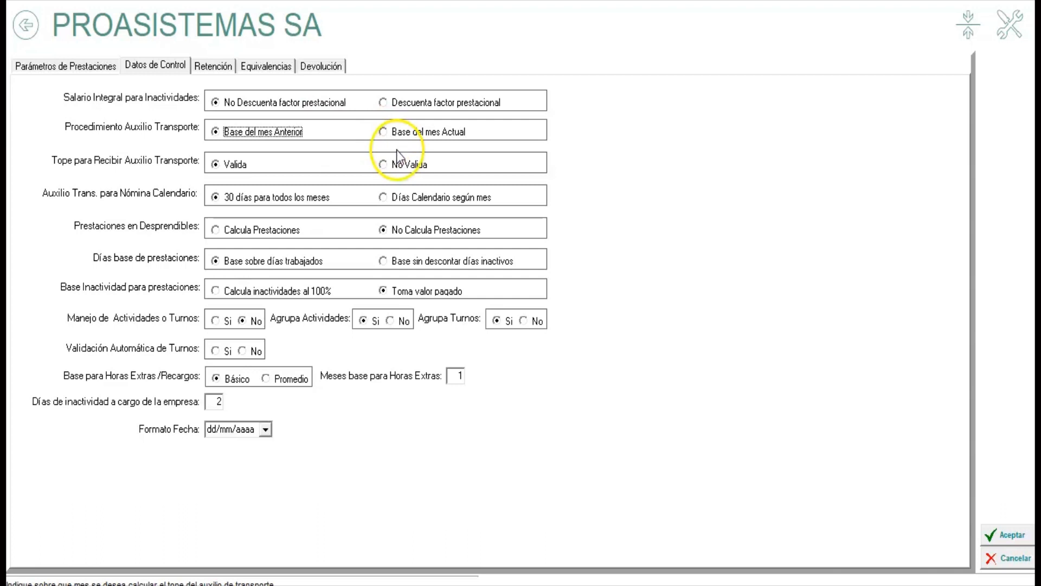
left_click(439, 135)
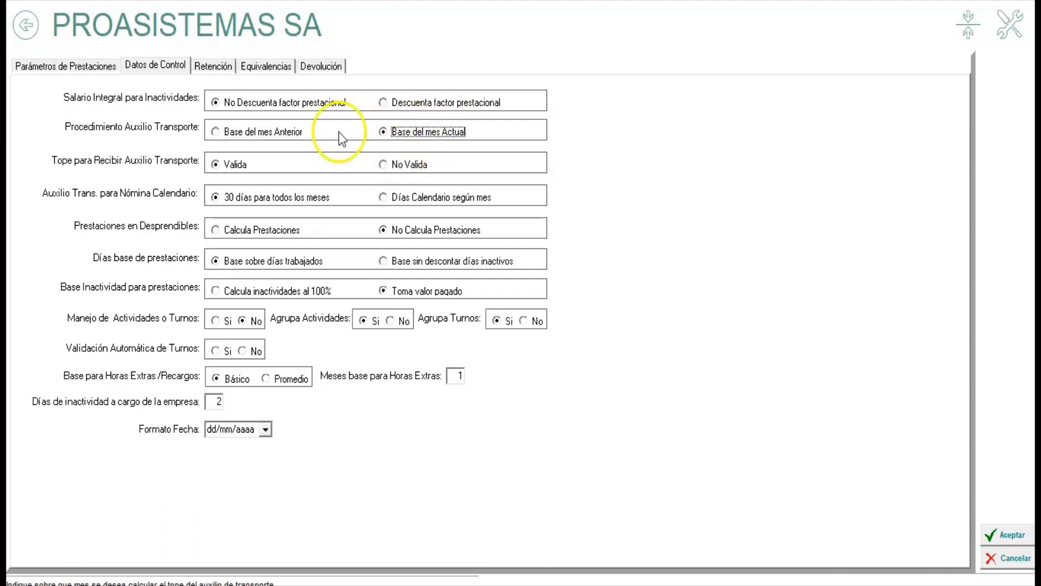
left_click(130, 171)
left_click(231, 164)
left_click(406, 164)
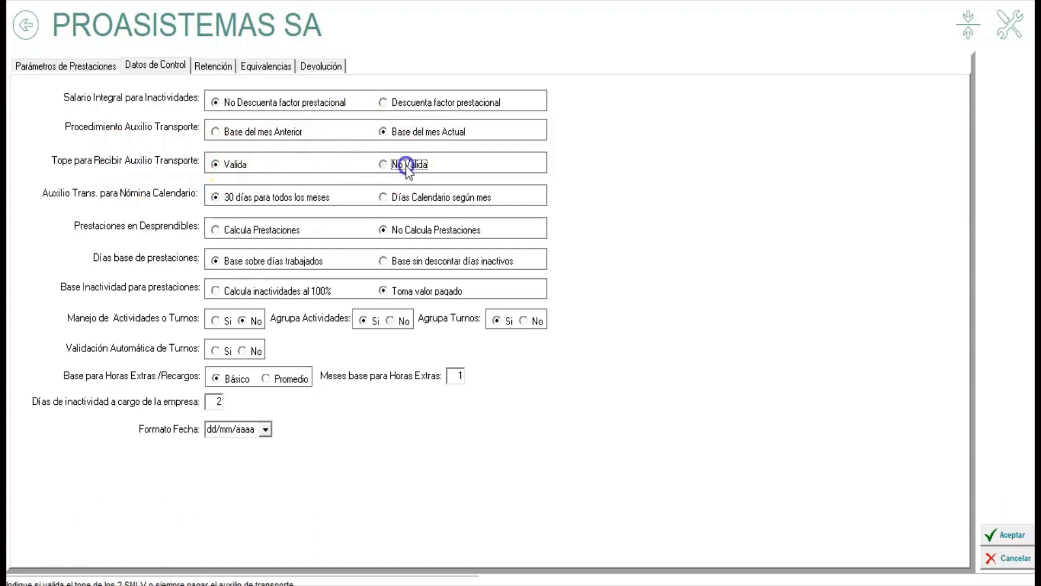
left_click(222, 165)
left_click(389, 166)
left_click(221, 164)
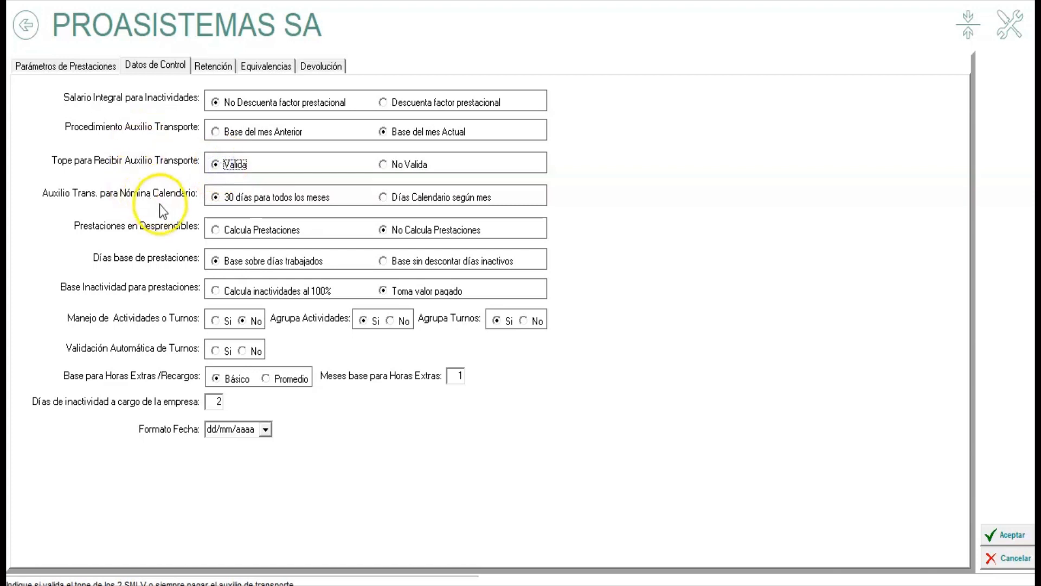
Compare both options of Auxilio Trans. para Nómina Calendario and set it to Días Calendario según mes.
left_click(256, 199)
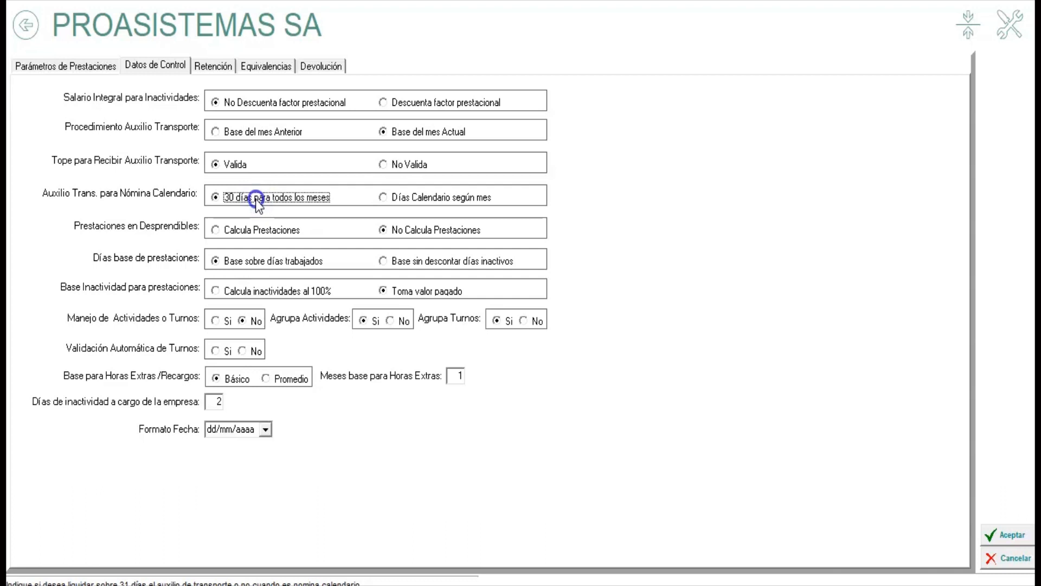
left_click(450, 201)
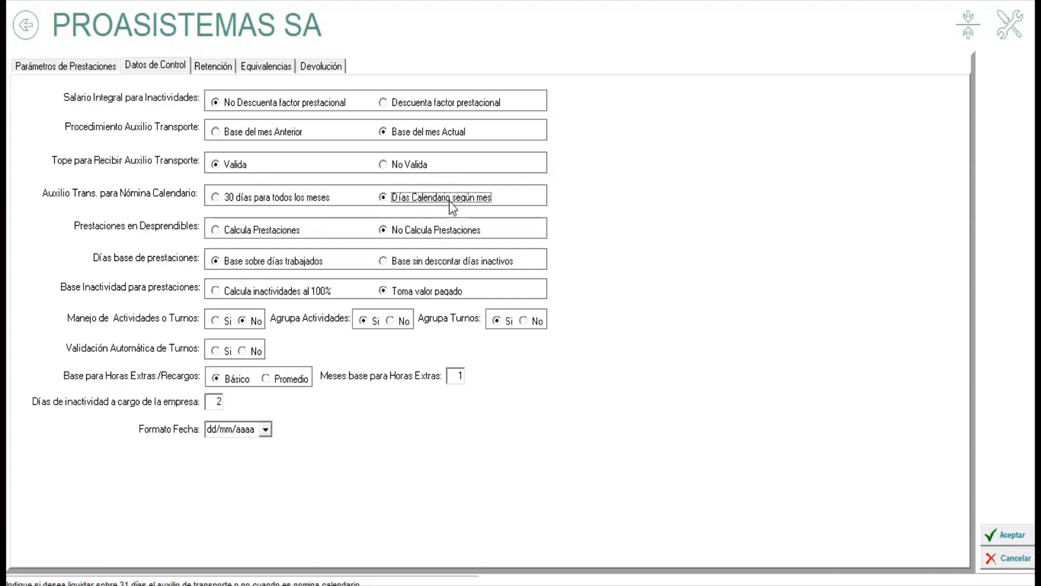
left_click(253, 200)
left_click(384, 198)
left_click(449, 197)
left_click(291, 198)
left_click(410, 205)
left_click(284, 198)
left_click(403, 205)
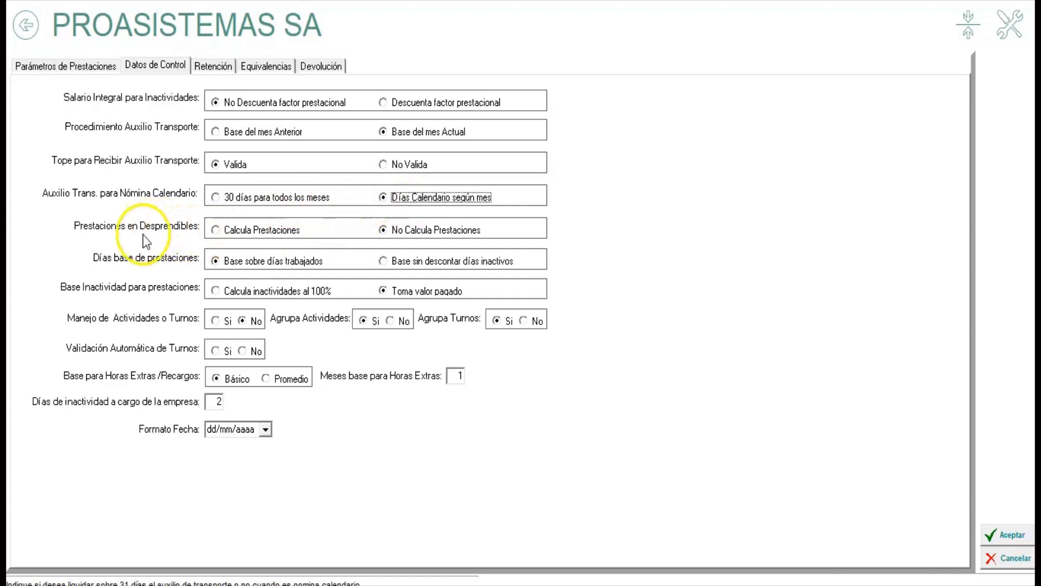
Try Calcula Prestaciones for Prestaciones en Desprendibles and return it to No Calcula Prestaciones.
left_click(265, 231)
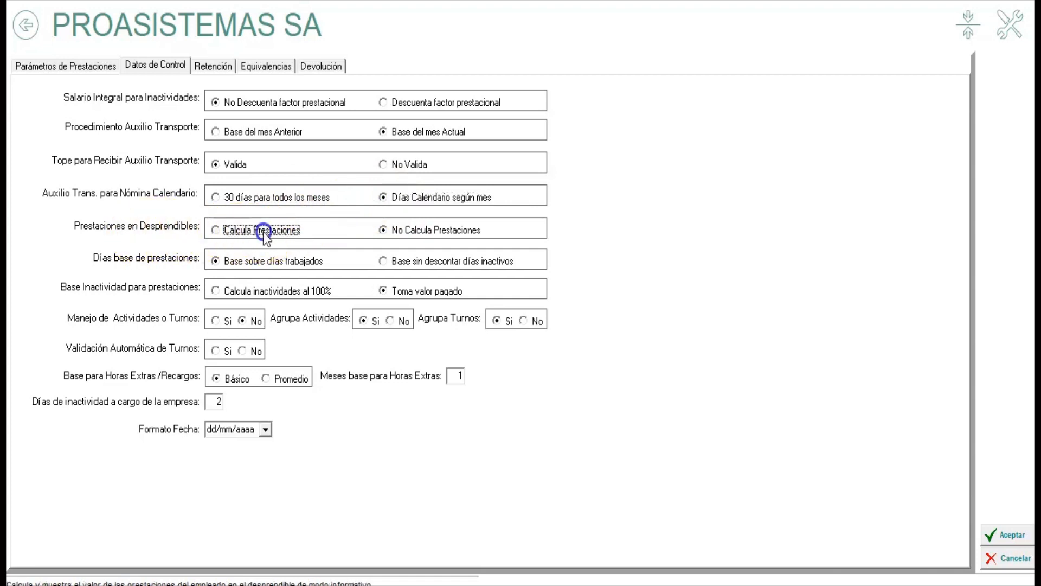
left_click(447, 228)
left_click(290, 230)
left_click(278, 233)
left_click(422, 234)
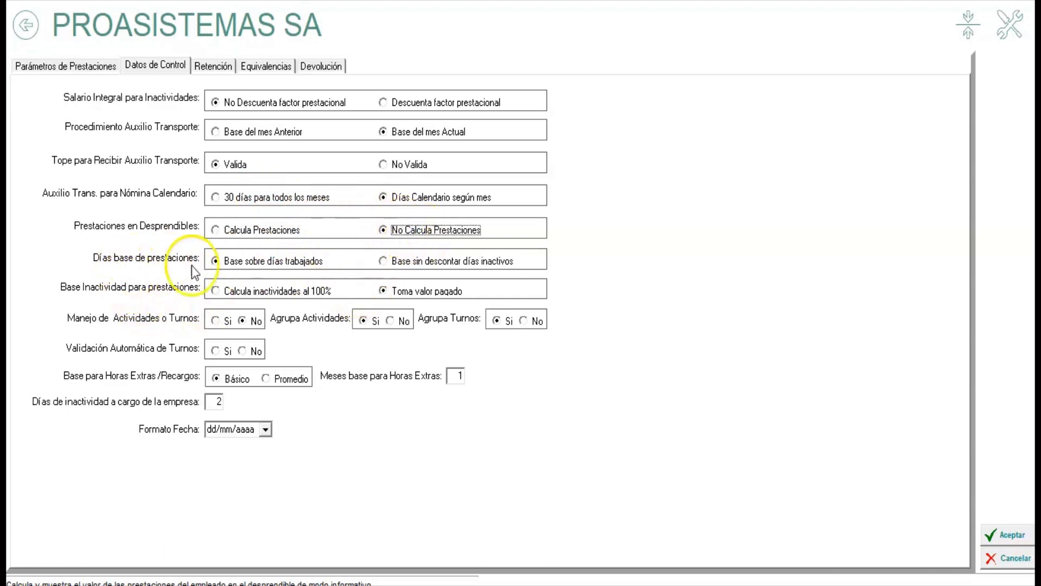
Try Base sin descontar días inactivos for Días base de prestaciones, return it to Base sobre días trabajados, and recheck Parámetros de Prestaciones.
left_click(259, 265)
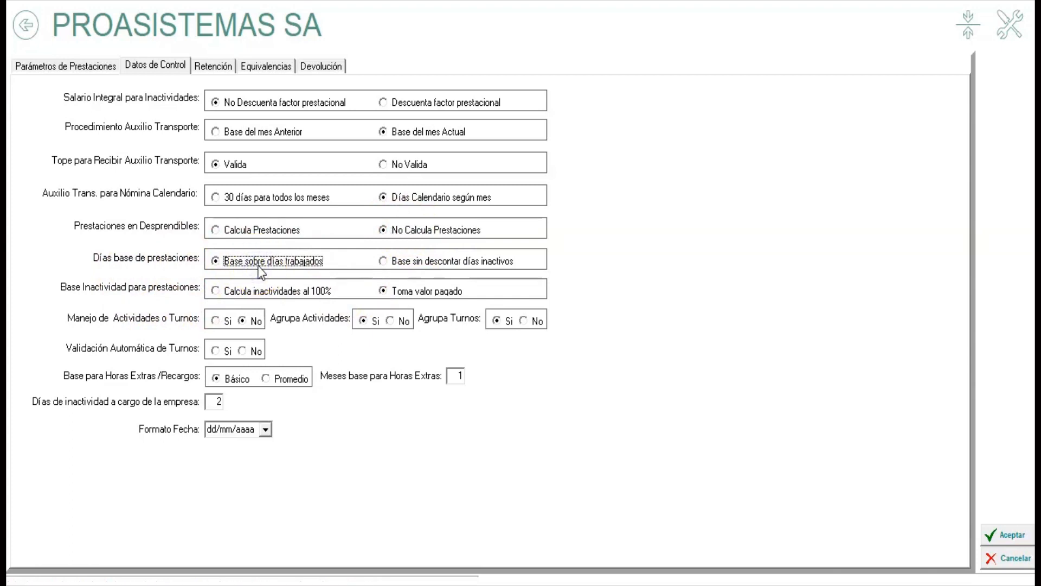
left_click(423, 261)
left_click(301, 261)
left_click(82, 64)
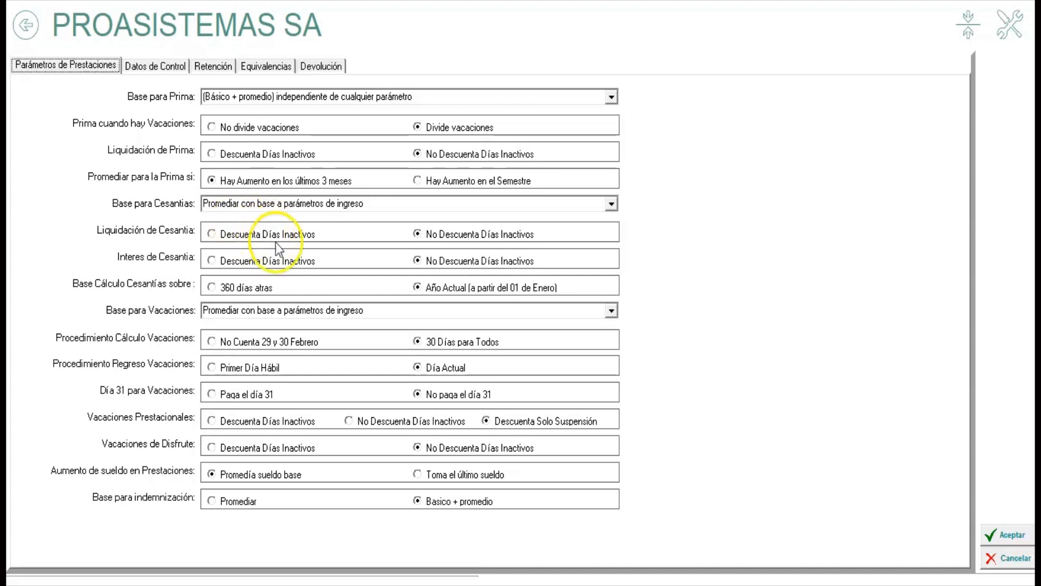
left_click(147, 64)
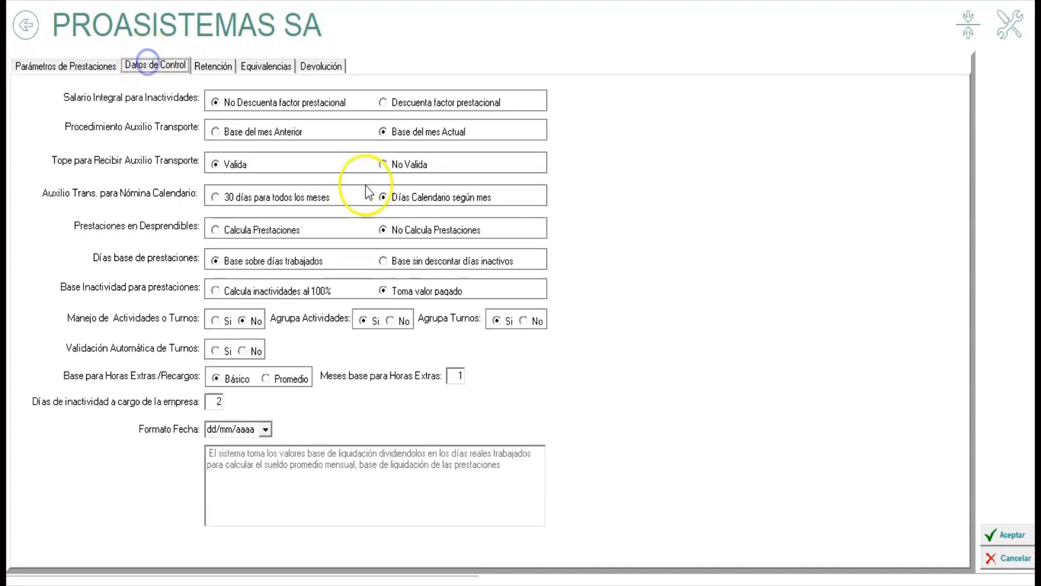
left_click(302, 260)
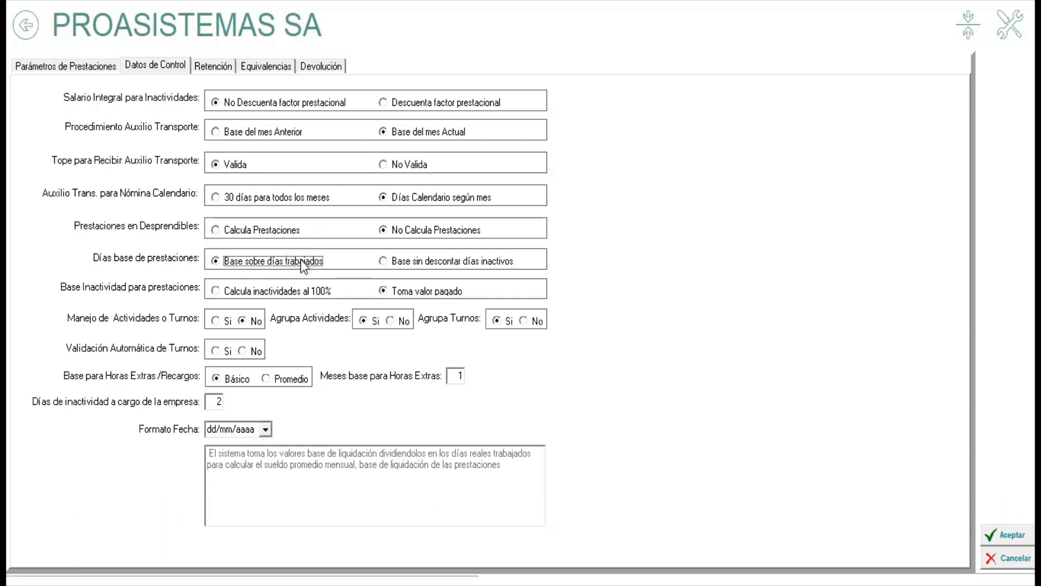
Recheck Parámetros de Prestaciones, compare both options of Días base de prestaciones and set it to Base sin descontar días inactivos.
left_click(107, 67)
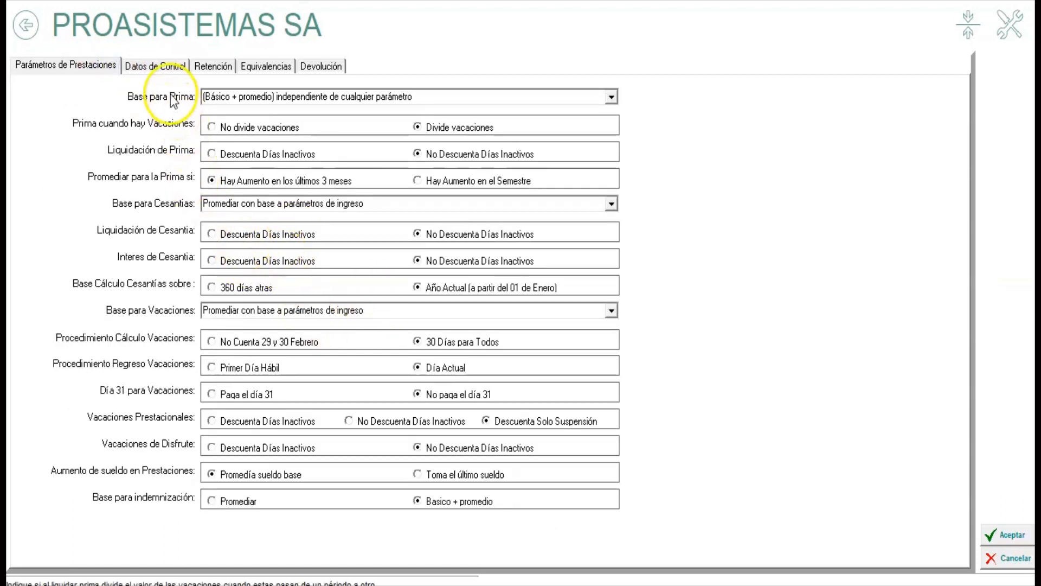
left_click(155, 65)
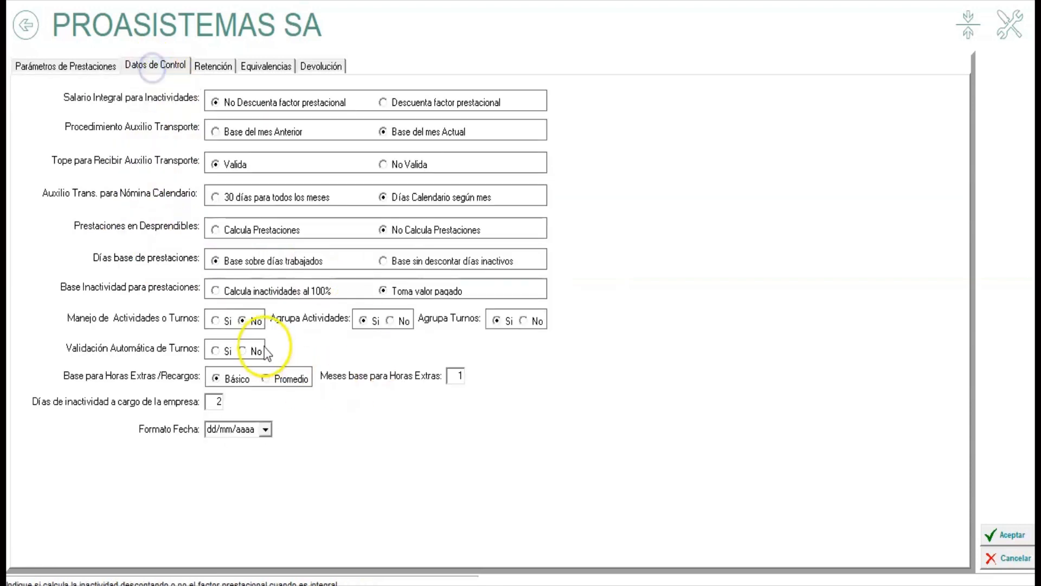
left_click(242, 262)
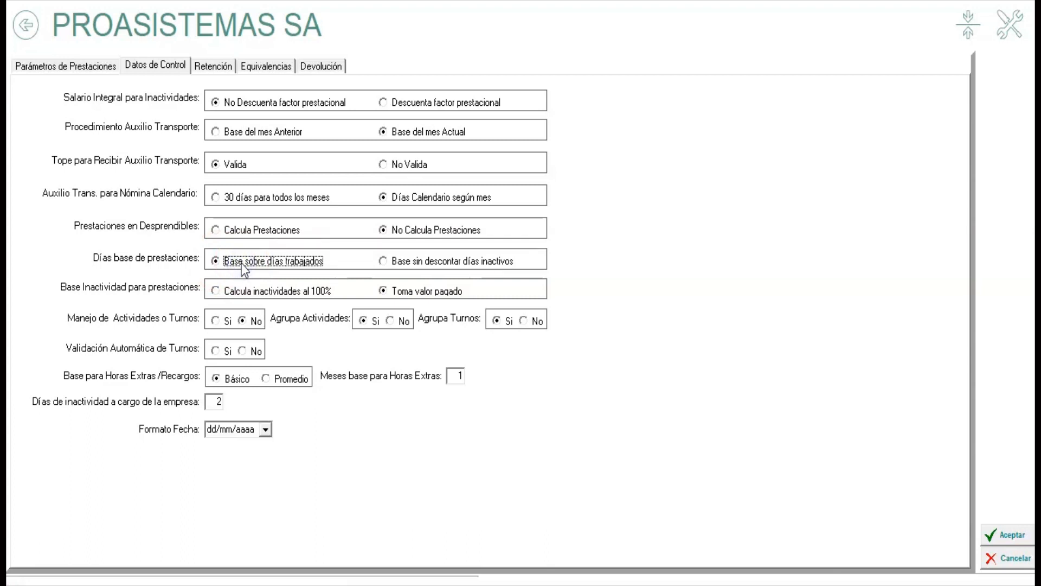
left_click(449, 267)
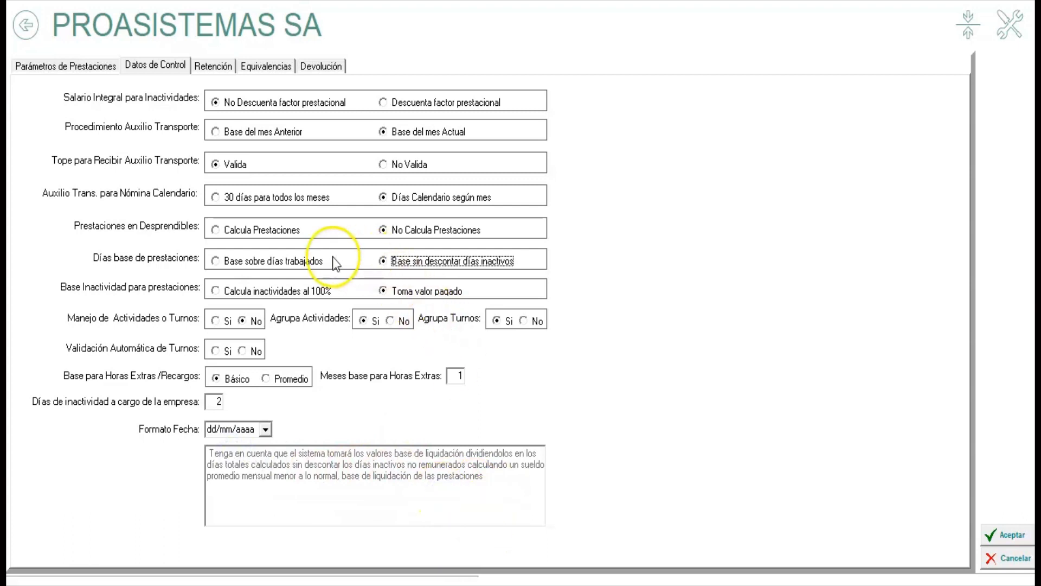
left_click(306, 262)
left_click(434, 262)
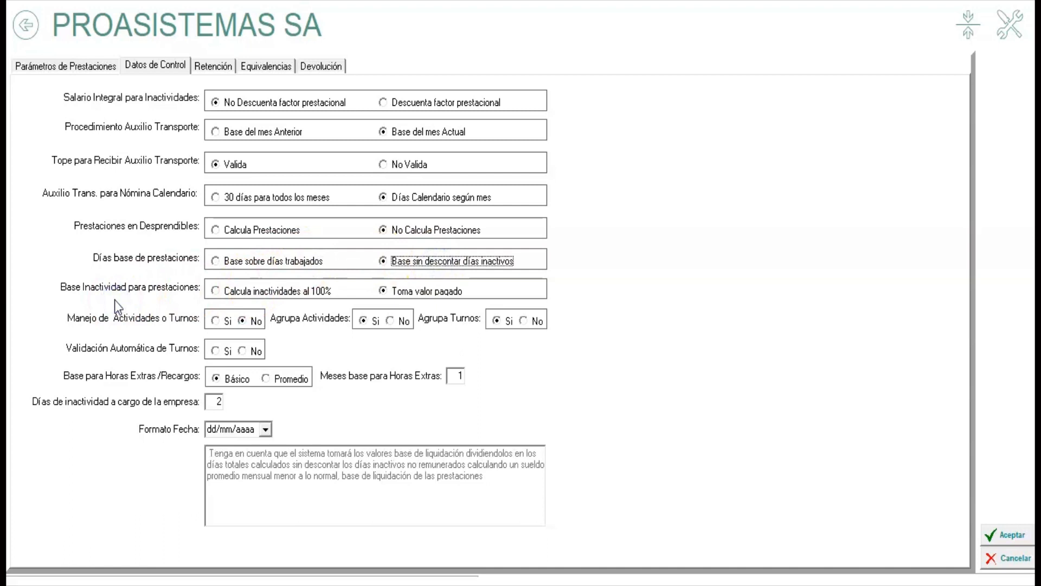
Try Calcula inactividades al 100% for Base Inactividad para prestaciones and return it to Toma valor pagado.
left_click(245, 292)
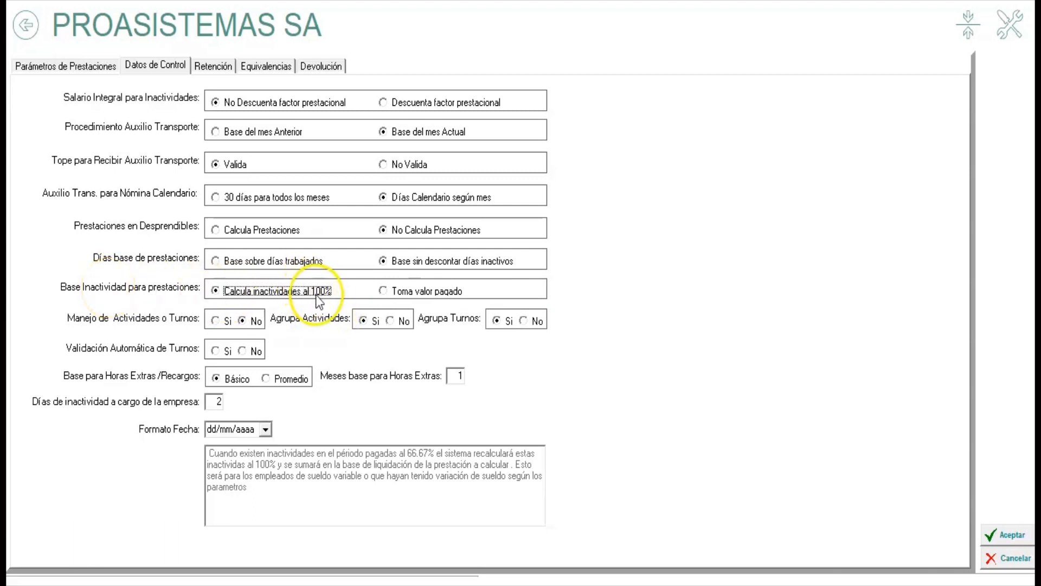
left_click(410, 291)
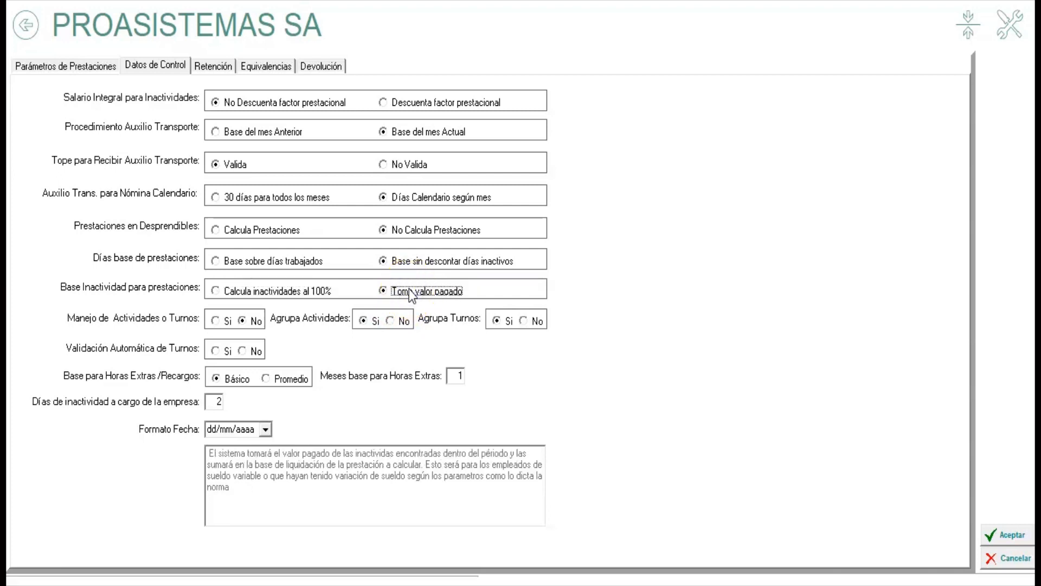
left_click(409, 289)
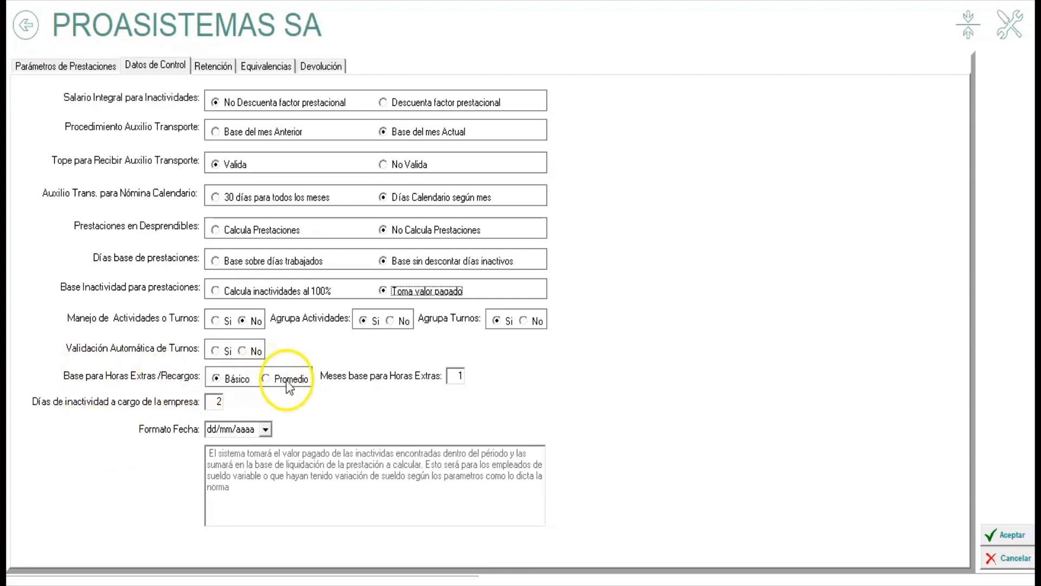
Try Promedio for Base para Horas Extras/Recargos with several month values, clear Meses base para Horas Extras and return the base to Básico.
left_click(232, 381)
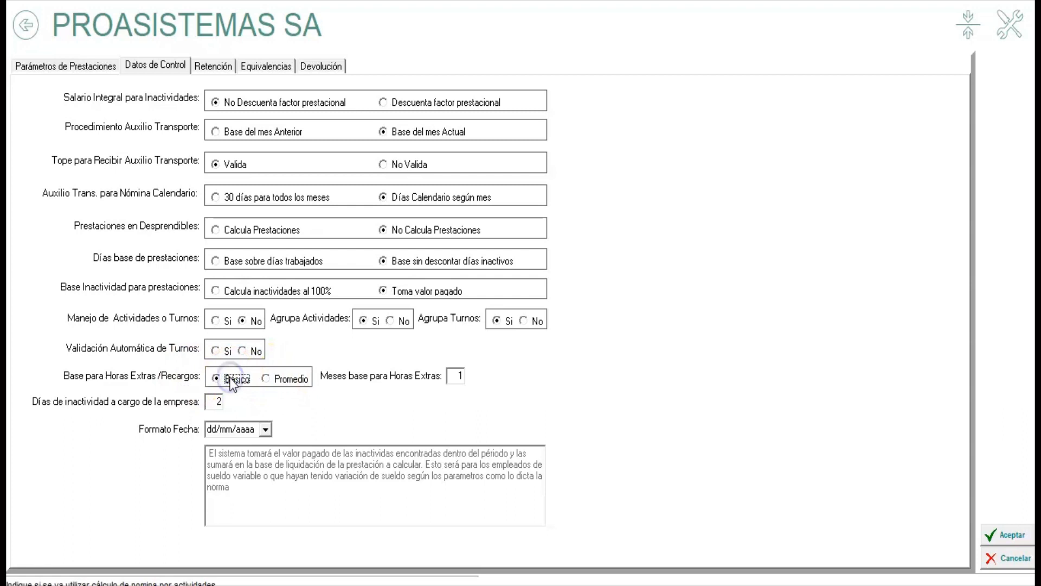
left_click(267, 379)
left_click(447, 375)
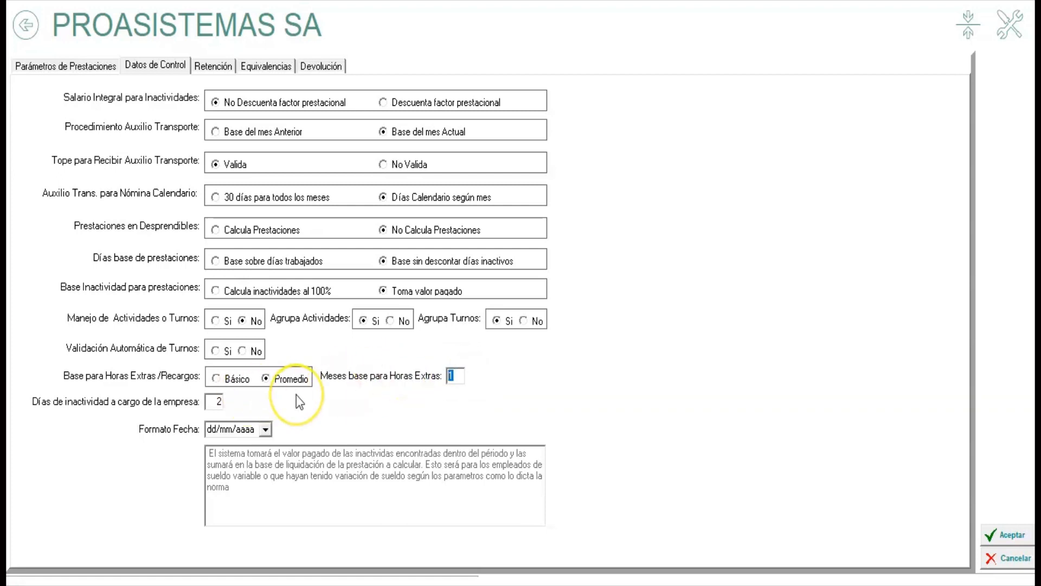
type("2")
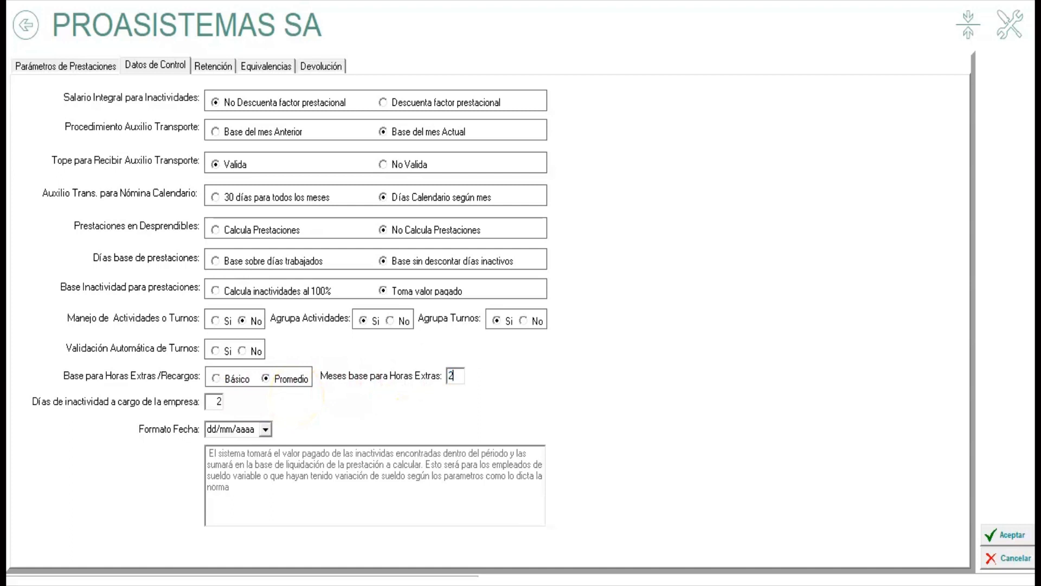
key("BackSpace")
type("3")
key("BackSpace")
type("4")
key("BackSpace")
type("0")
key("BackSpace")
type("555")
key("BackSpace")
key("BackSpace")
key("BackSpace")
left_click(223, 376)
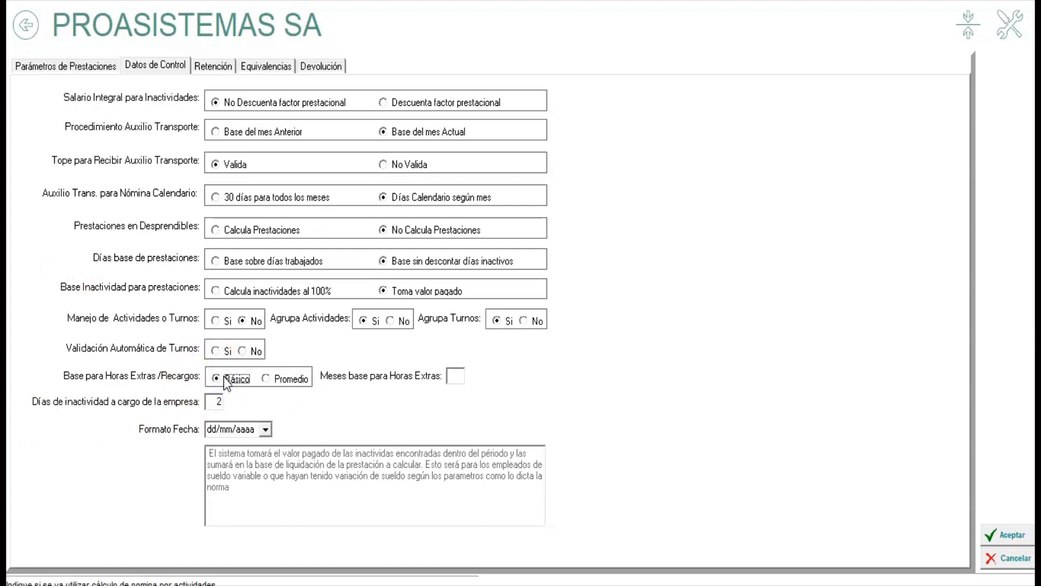
Review the Días de inactividad a cargo de la empresa and Formato Fecha settings.
left_click_drag(212, 403, 185, 400)
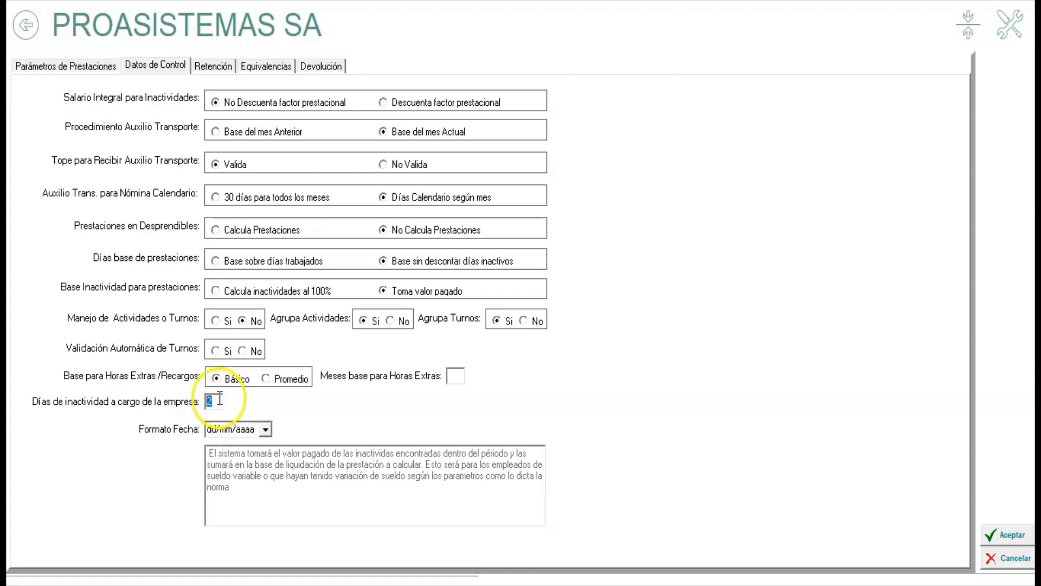
left_click(220, 400)
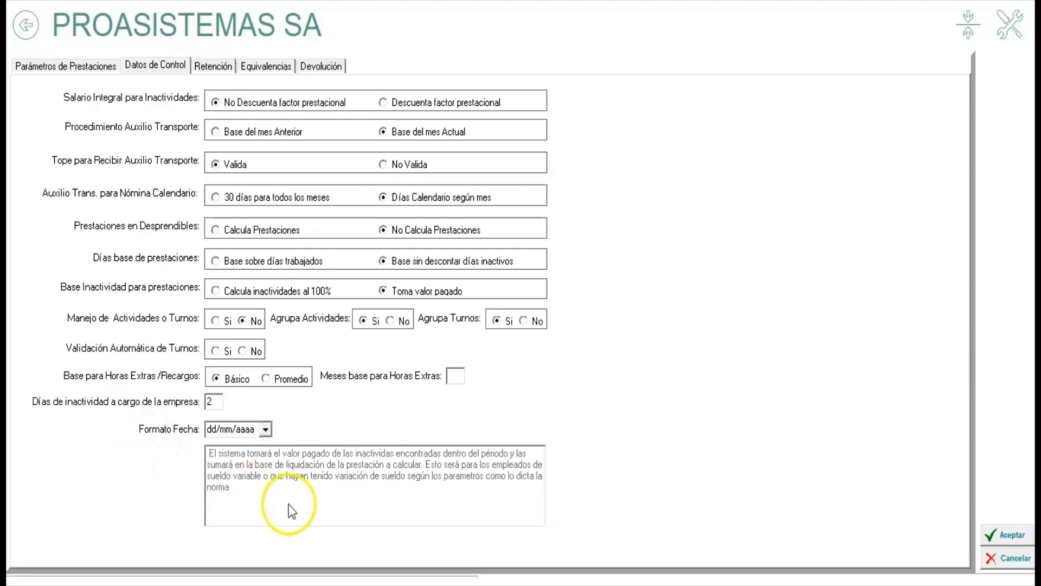
left_click(254, 431)
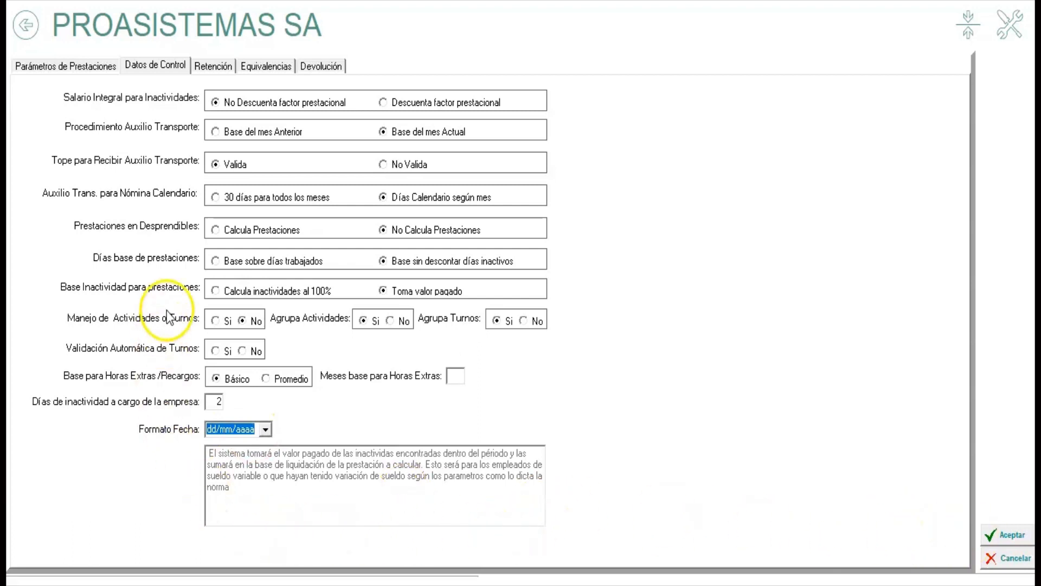
Compare both options of Calcular topes de UVT sobre in the Retención settings and set it to Anual.
left_click(212, 67)
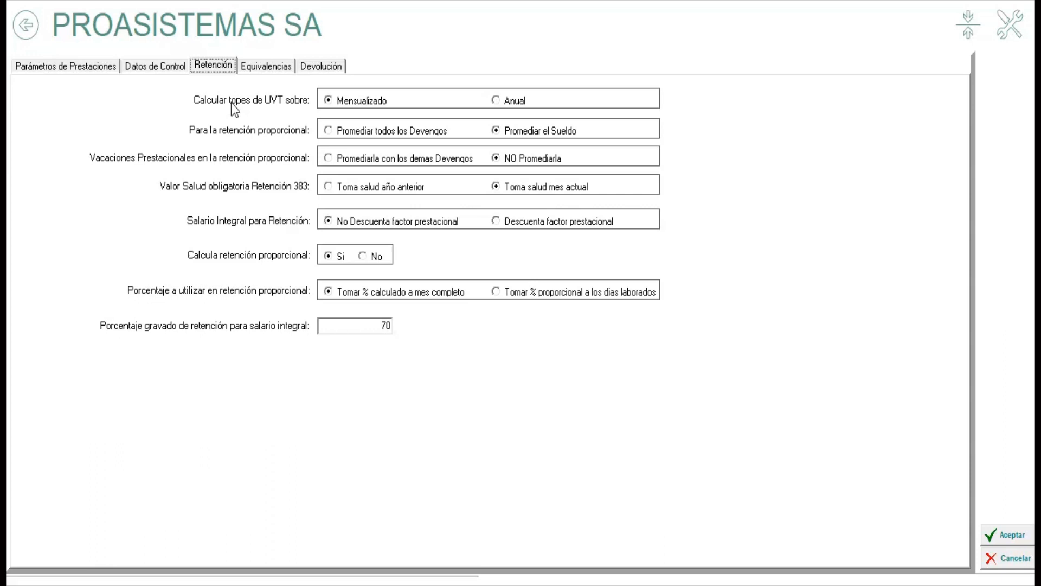
left_click(217, 106)
left_click(344, 100)
left_click(507, 102)
left_click(331, 101)
left_click(515, 101)
Try averaging all devengos for proportional retention and its Vacaciones Prestacionales, and return them to Promediar el Sueldo and NO Promediarla.
left_click(378, 138)
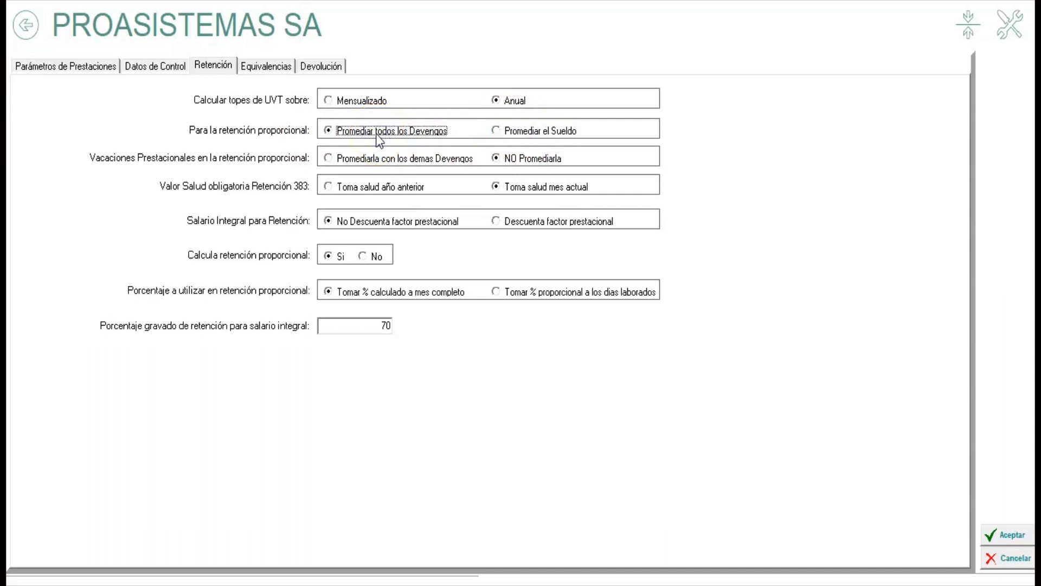
left_click(526, 134)
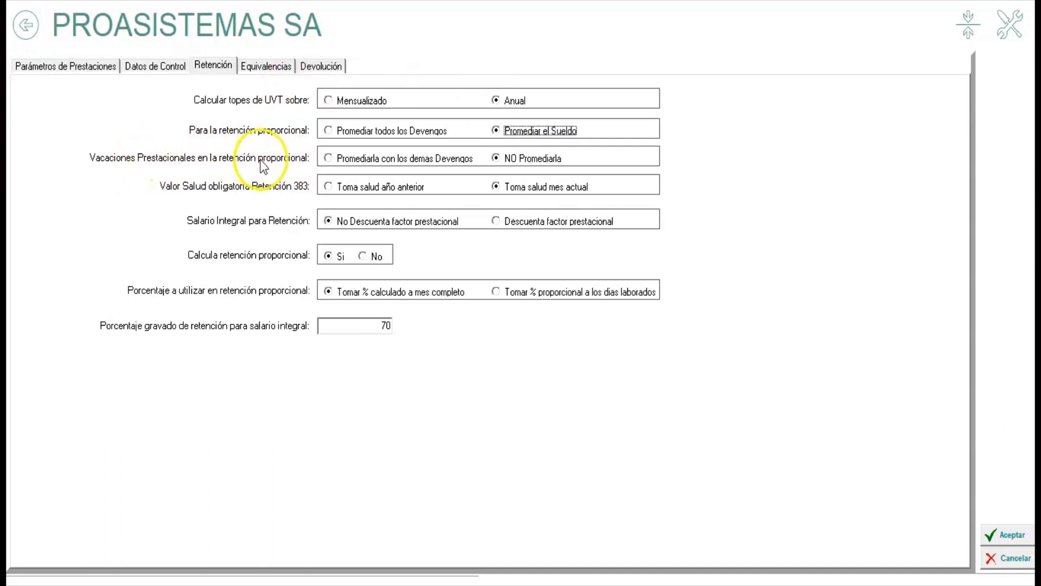
left_click(367, 162)
left_click(535, 159)
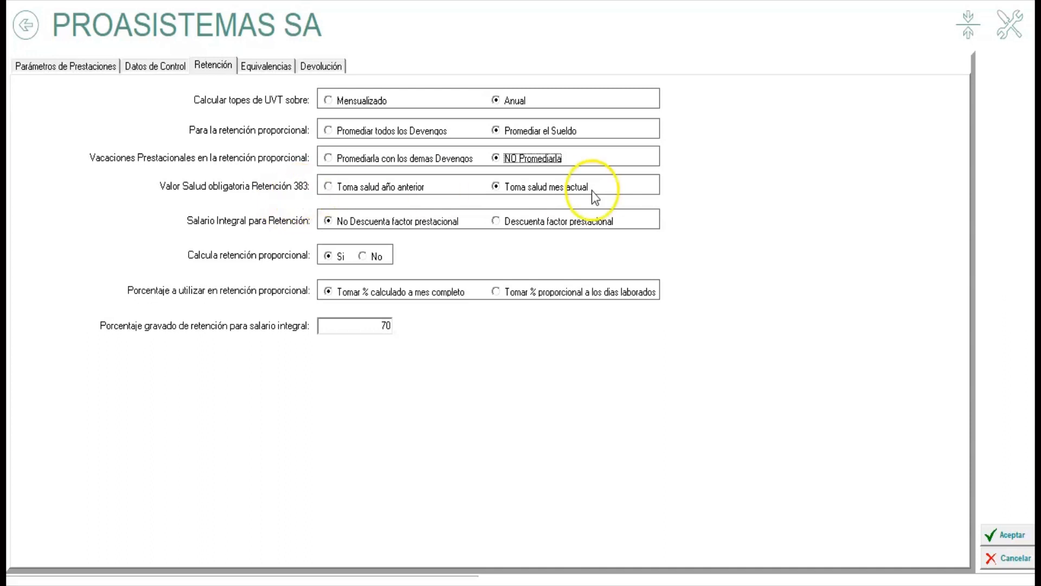
Try Toma salud año anterior for Valor Salud, return it to Toma salud mes actual, and set Salario Integral para Retención to Descuenta factor prestacional.
left_click(369, 192)
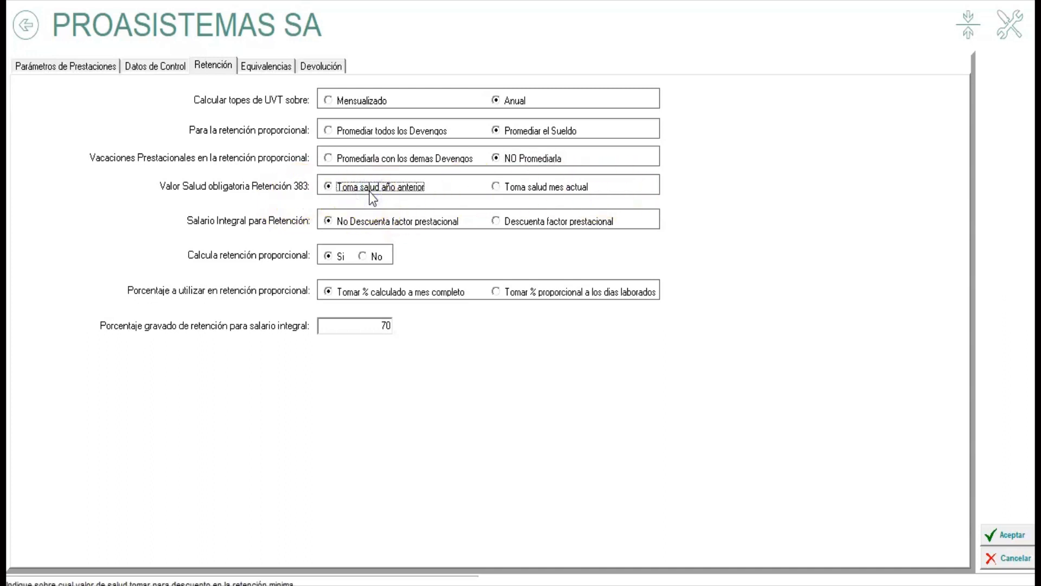
left_click(529, 192)
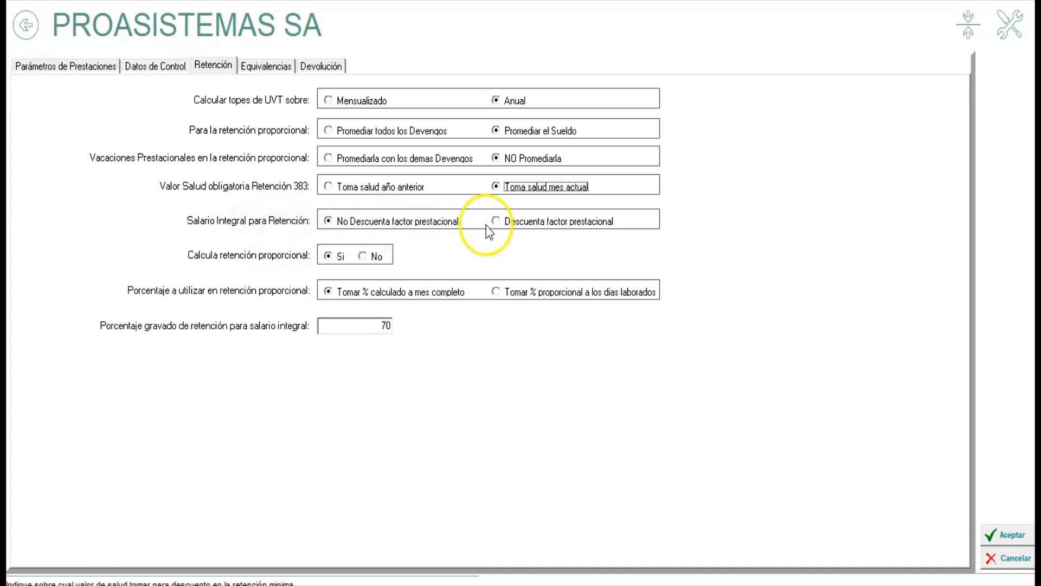
left_click(450, 223)
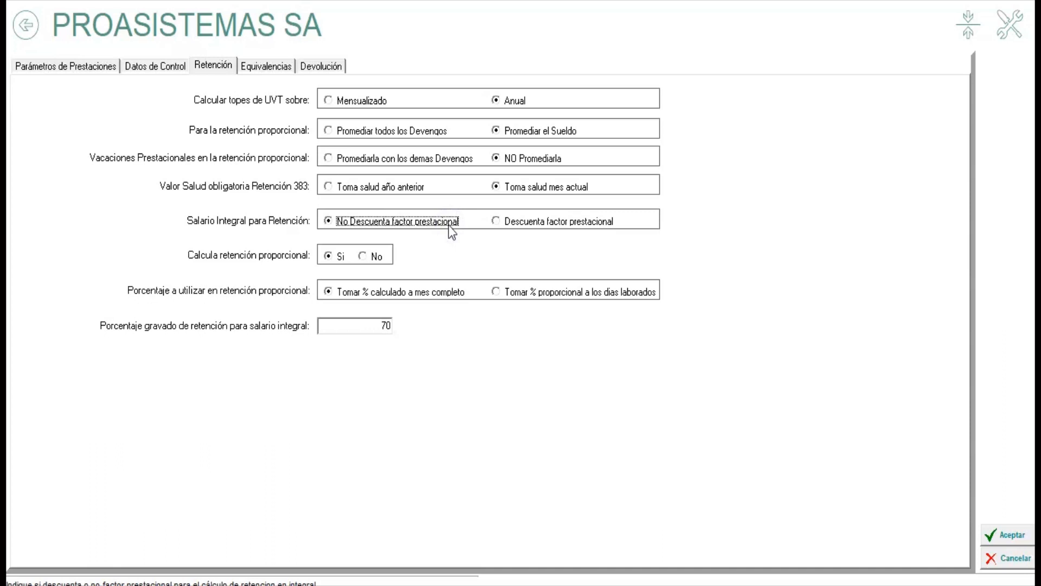
left_click(514, 222)
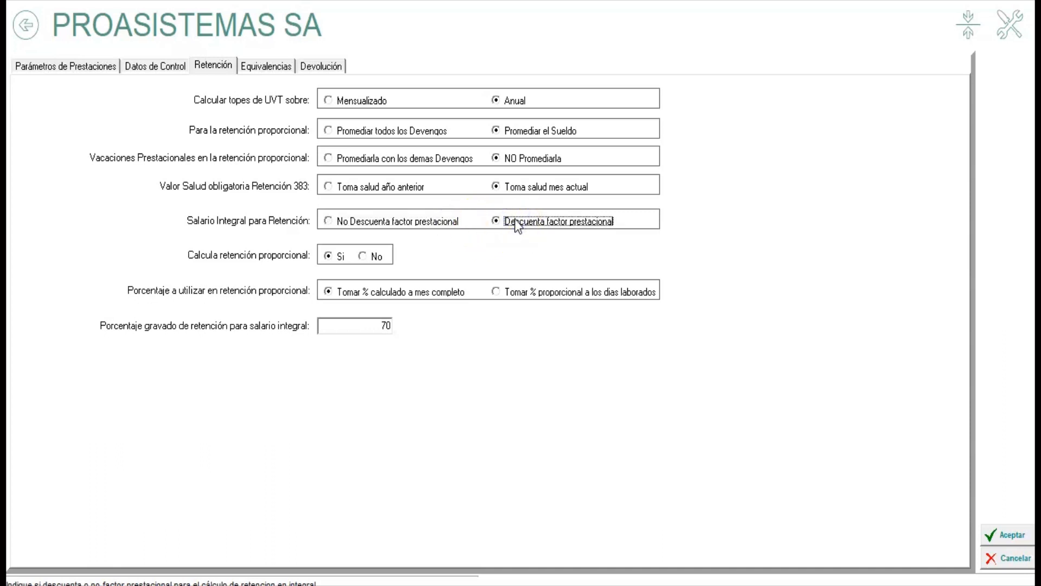
Review the taxable retention percentage for salario integral, try No for Calcula retención proporcional, and return it to Si.
left_click(364, 325)
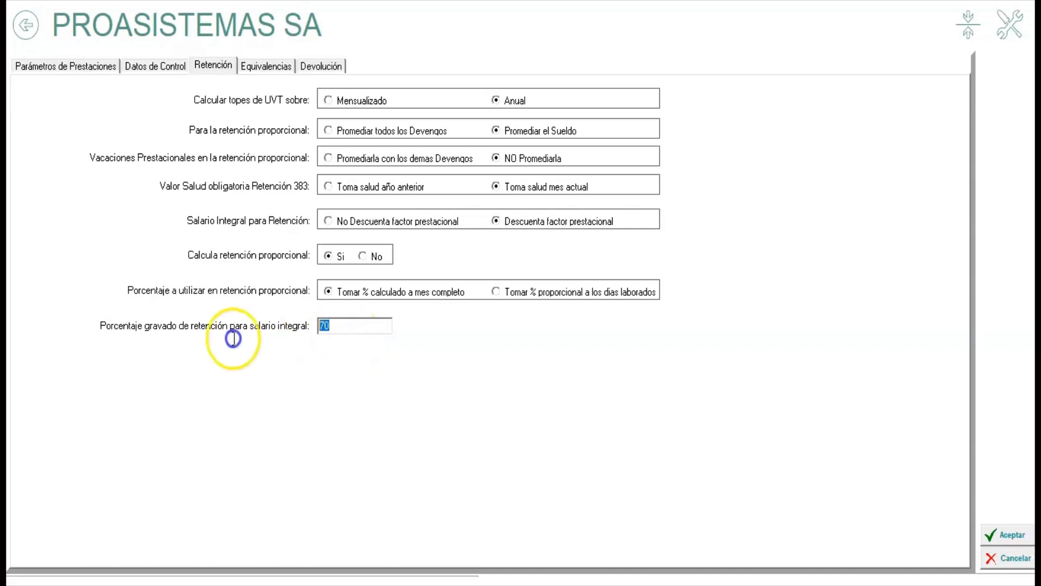
left_click(242, 367)
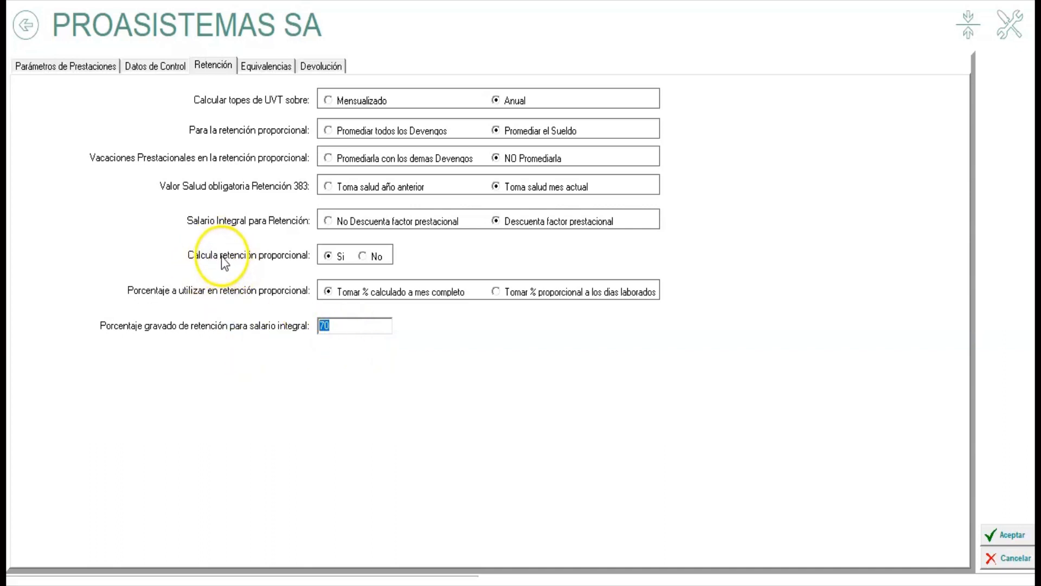
left_click(363, 257)
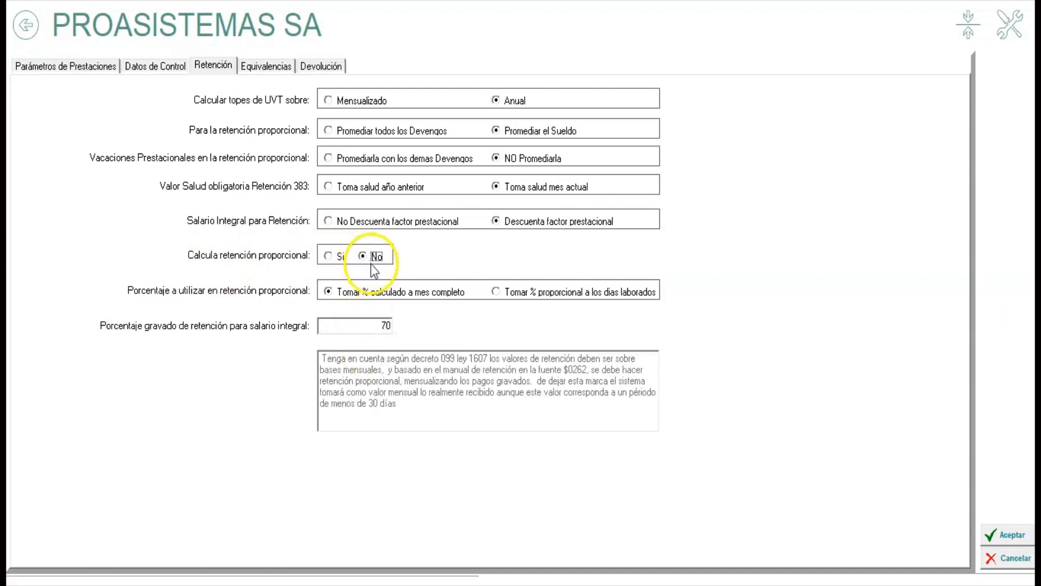
left_click(423, 404)
left_click_drag(422, 403, 334, 355)
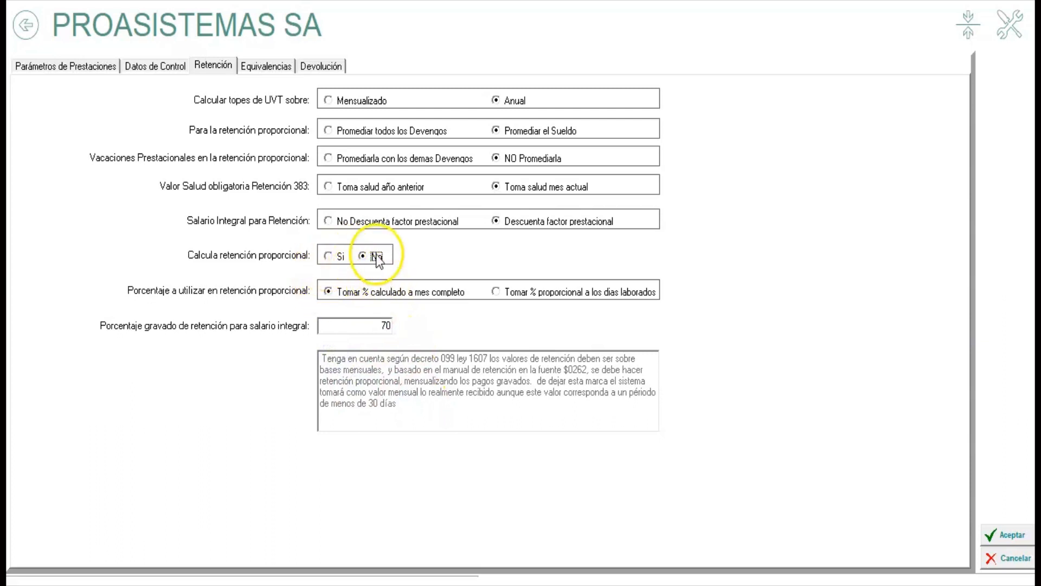
left_click(330, 257)
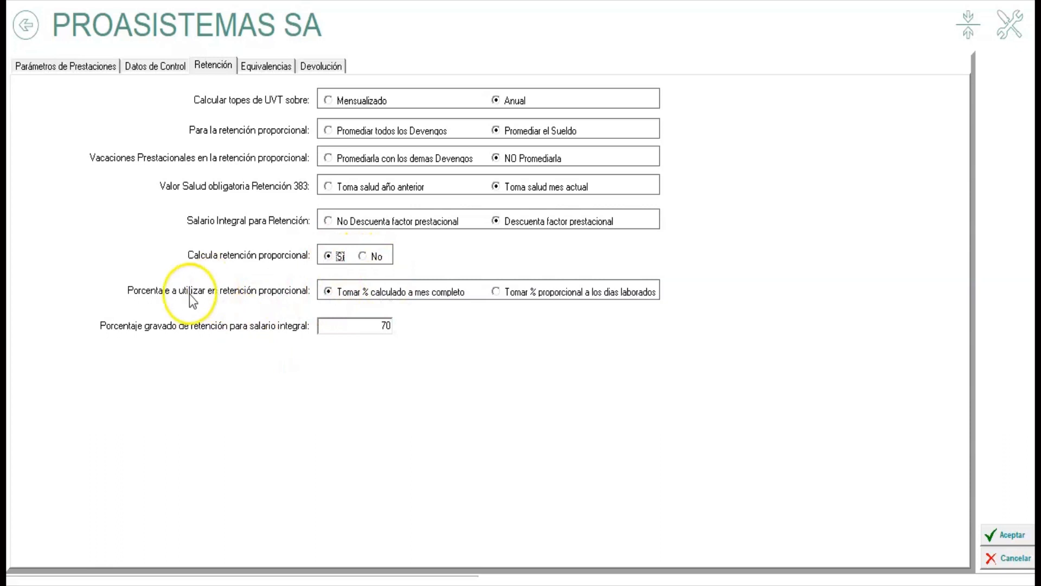
Compare both options of Porcentaje a utilizar en retención proporcional and return it to Tomar % calculado a mes completo.
left_click(348, 291)
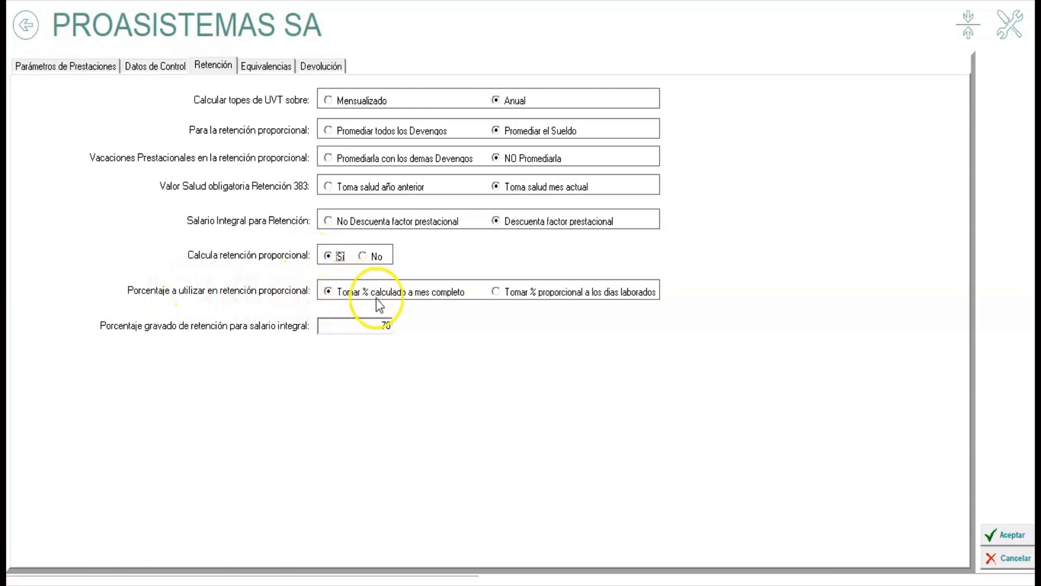
left_click(374, 294)
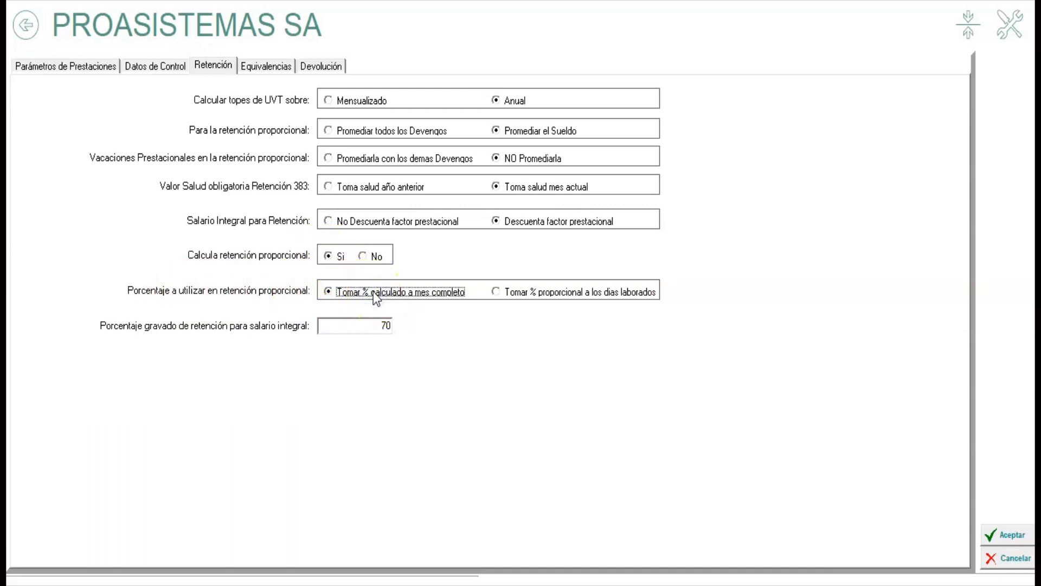
left_click(551, 293)
left_click(436, 293)
left_click(541, 293)
left_click(445, 294)
left_click(499, 293)
left_click(453, 294)
left_click(515, 293)
left_click(454, 294)
left_click(529, 292)
left_click(449, 297)
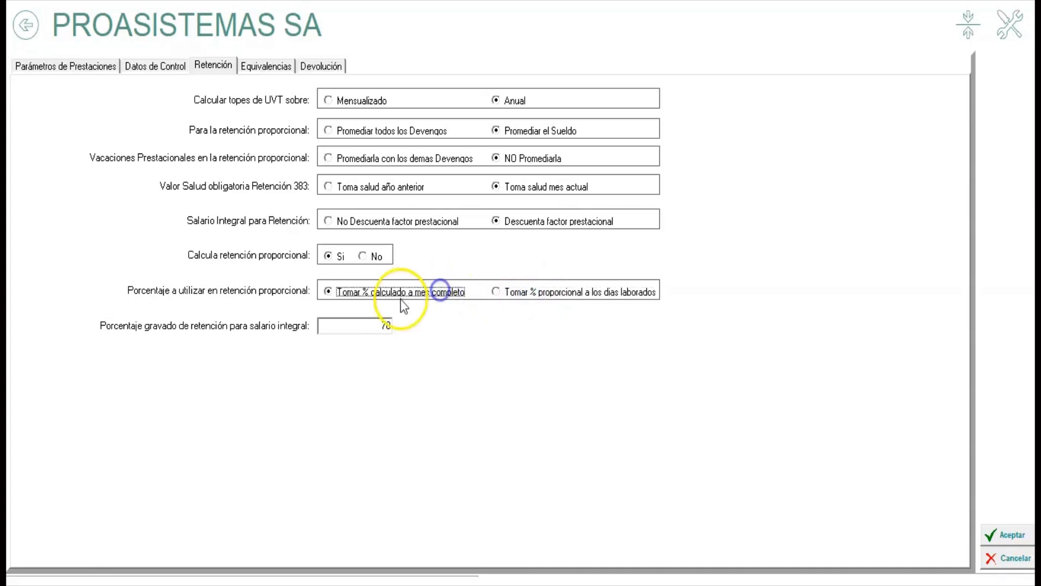
Look over the Equivalencias settings, including Campo Libre 1 and Campo Libre 2, and view the Devolución concepts.
left_click(271, 71)
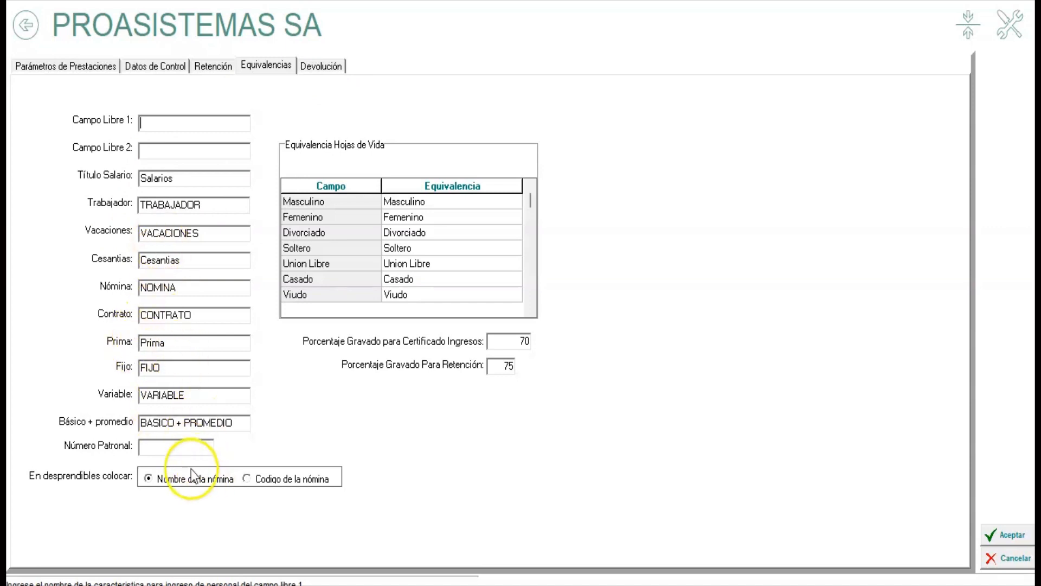
left_click(196, 124)
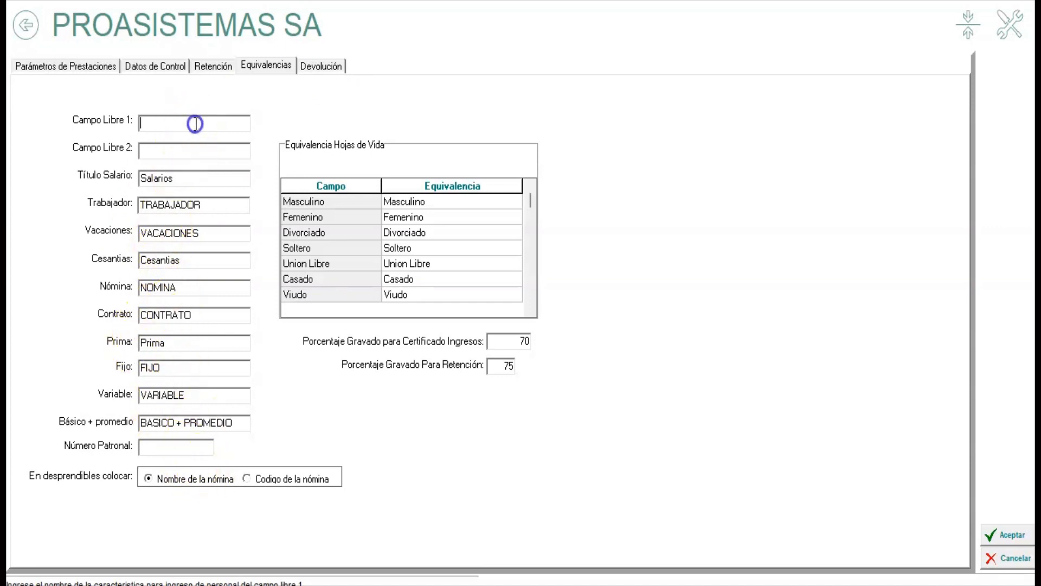
left_click(213, 150)
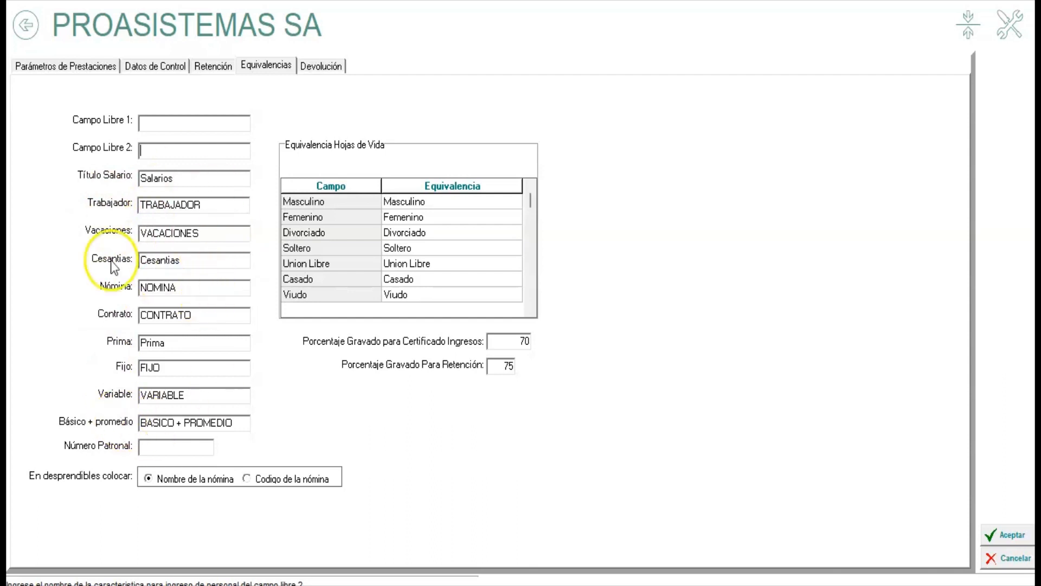
left_click(320, 66)
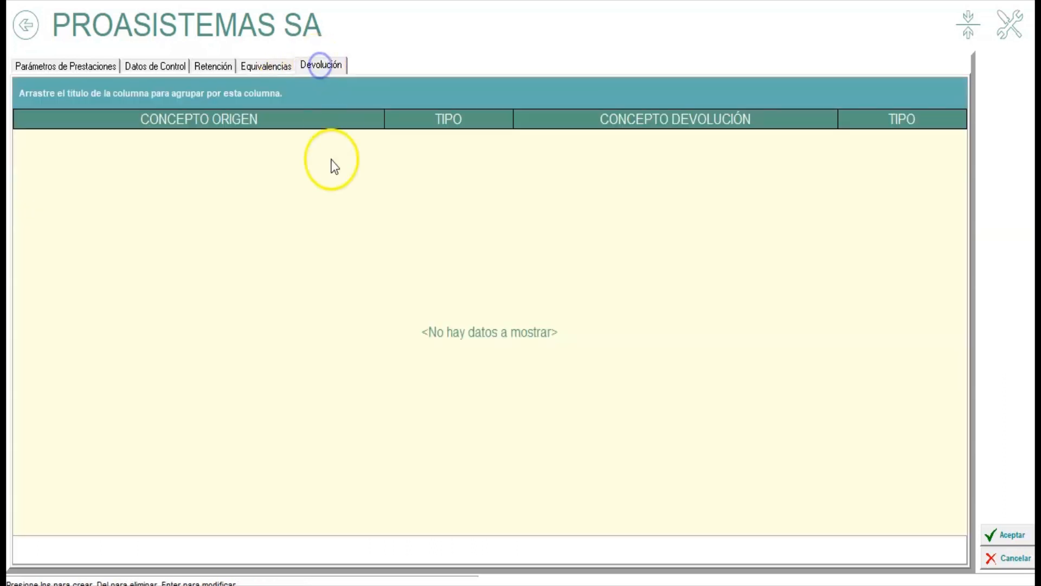
Create a new line in the Devolución table with SUELDO as its origin concept.
right_click(292, 168)
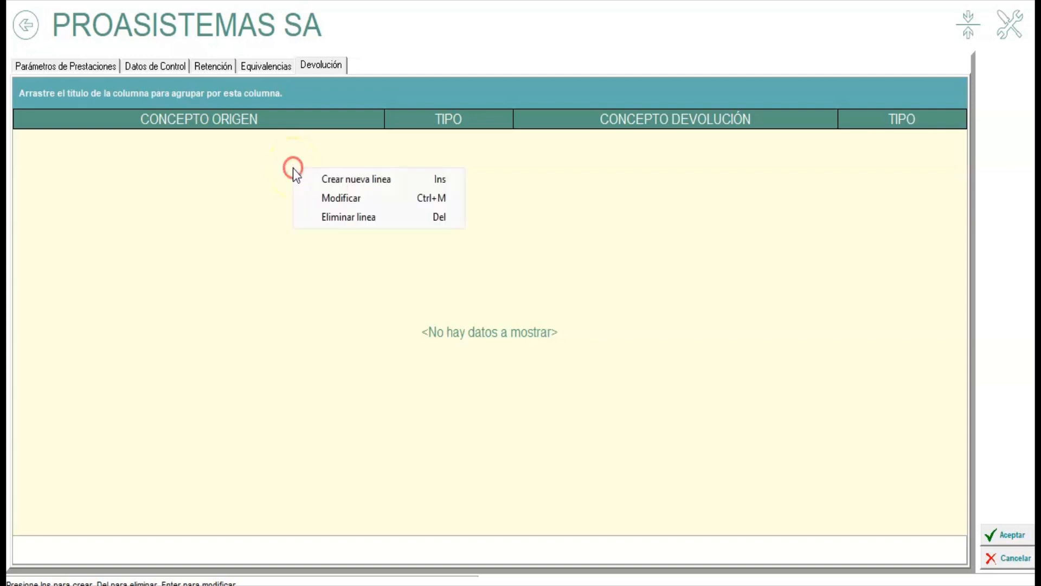
left_click(424, 180)
left_click(360, 142)
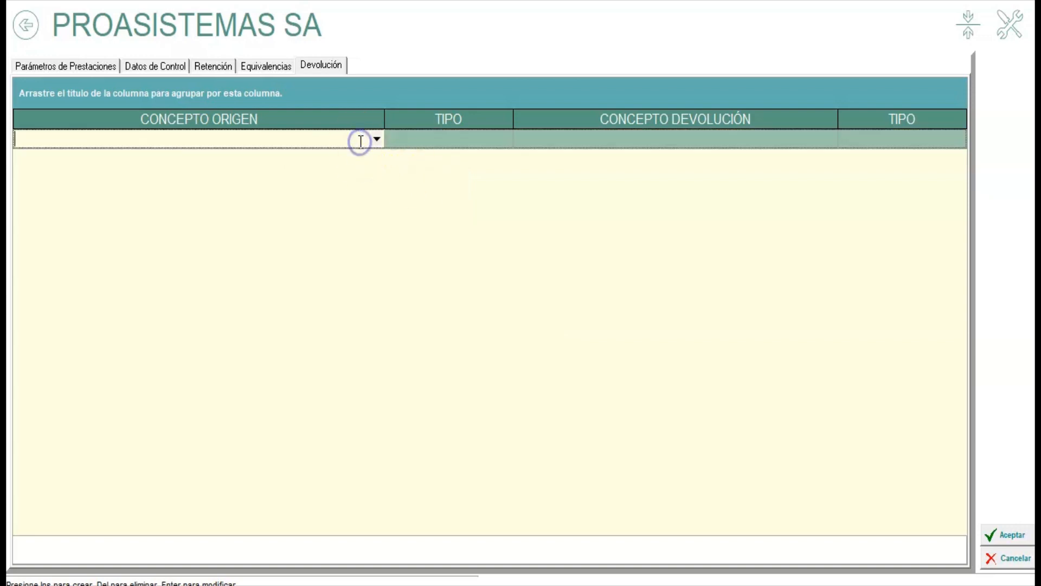
left_click(380, 139)
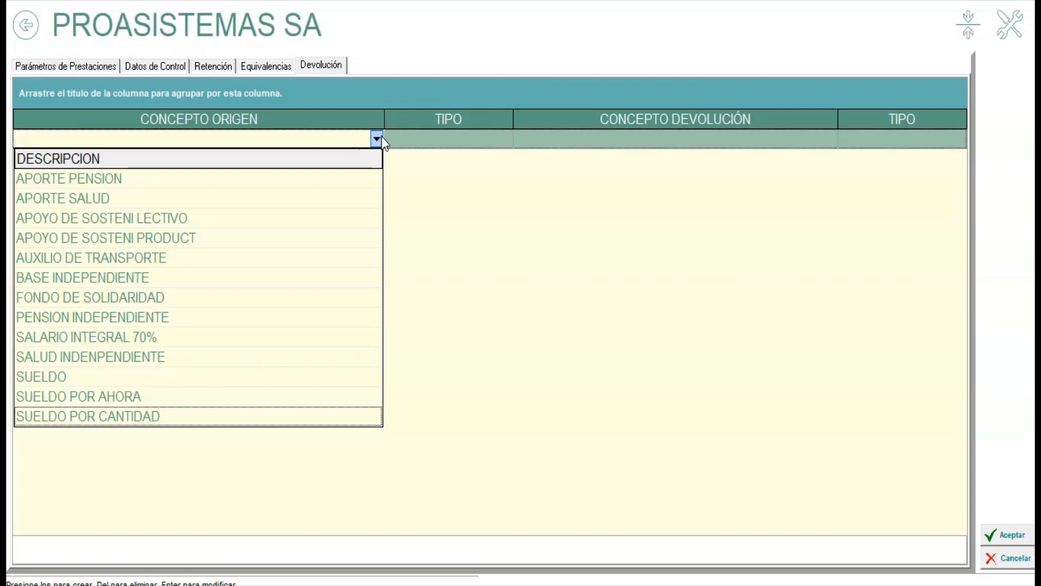
left_click(42, 377)
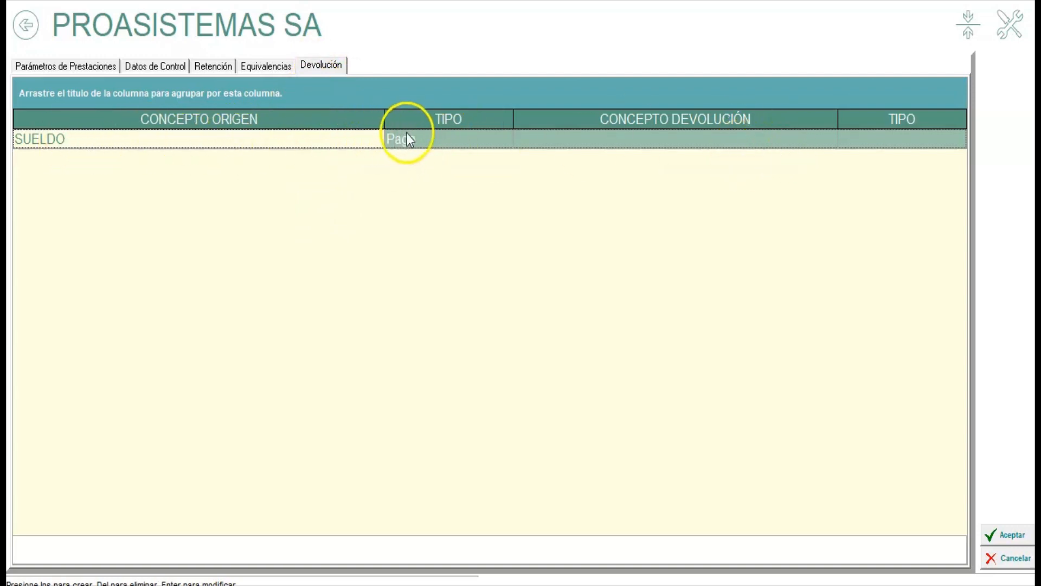
Set the return concept of the SUELDO line to DESCUENTO MAYOR VR PAGADO.
left_click(779, 142)
left_click(830, 140)
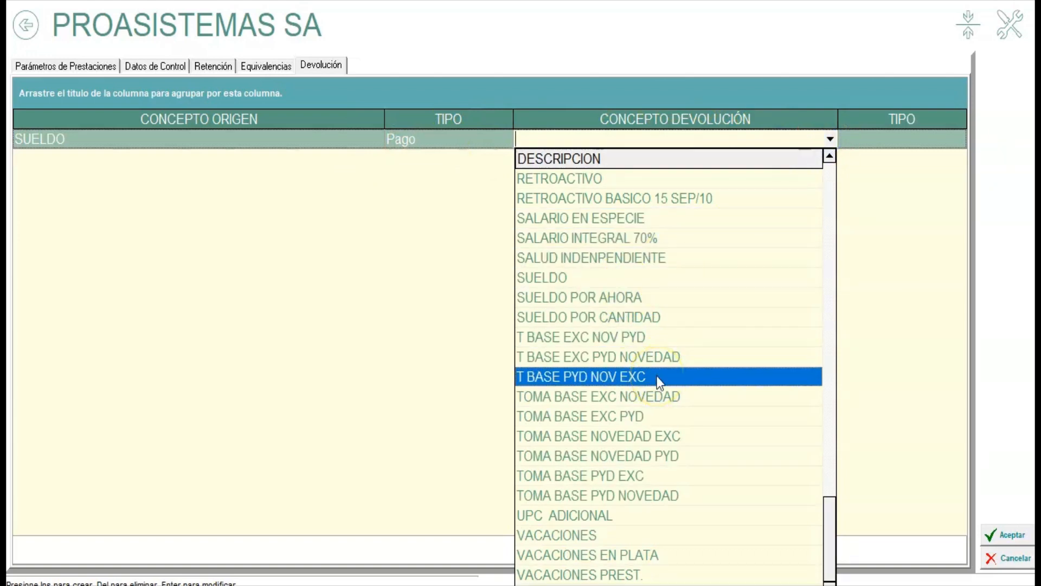
type("DESCTO CUADRE PLANILLA")
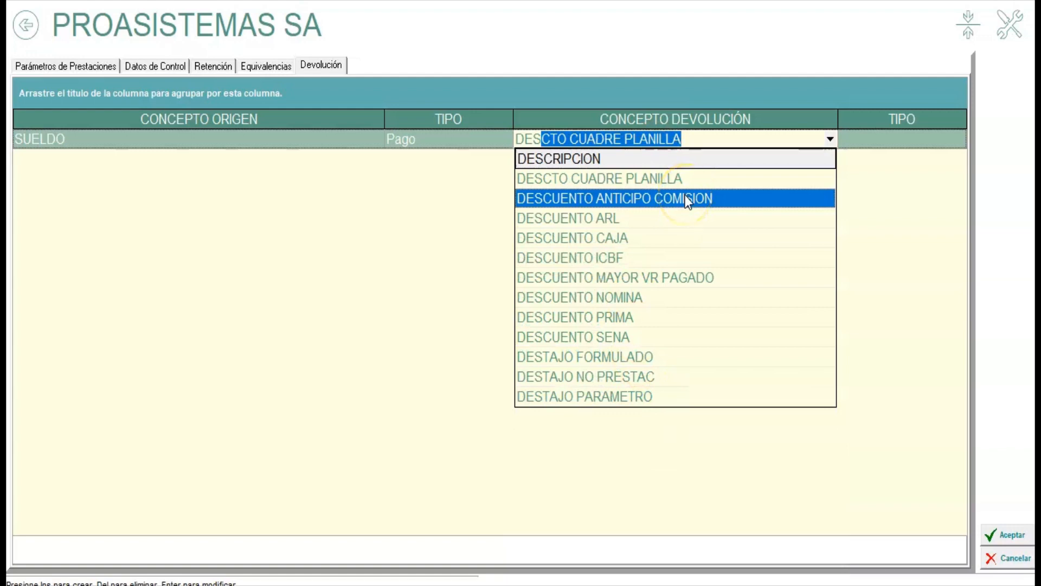
left_click(688, 274)
left_click(875, 140)
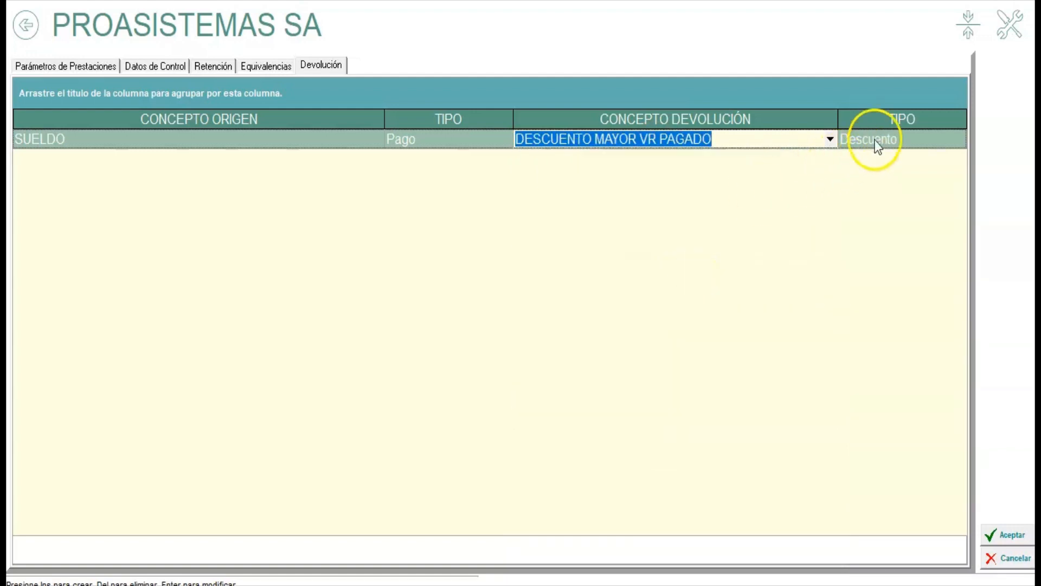
left_click(904, 135)
left_click(738, 194)
left_click(380, 172)
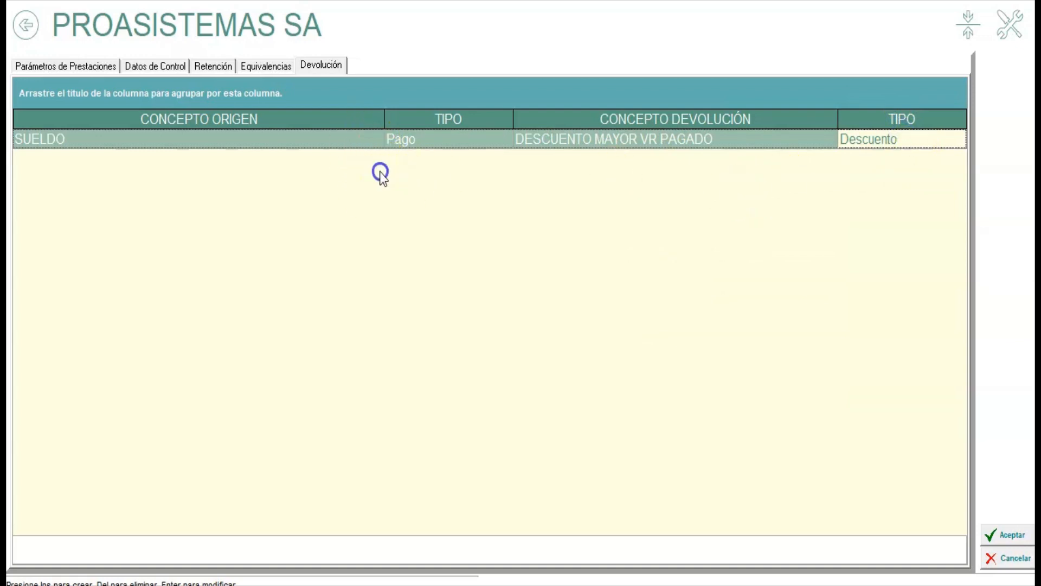
Create another Devolución line with APORTE PENSION as its origin concept.
left_click(376, 142)
right_click(293, 200)
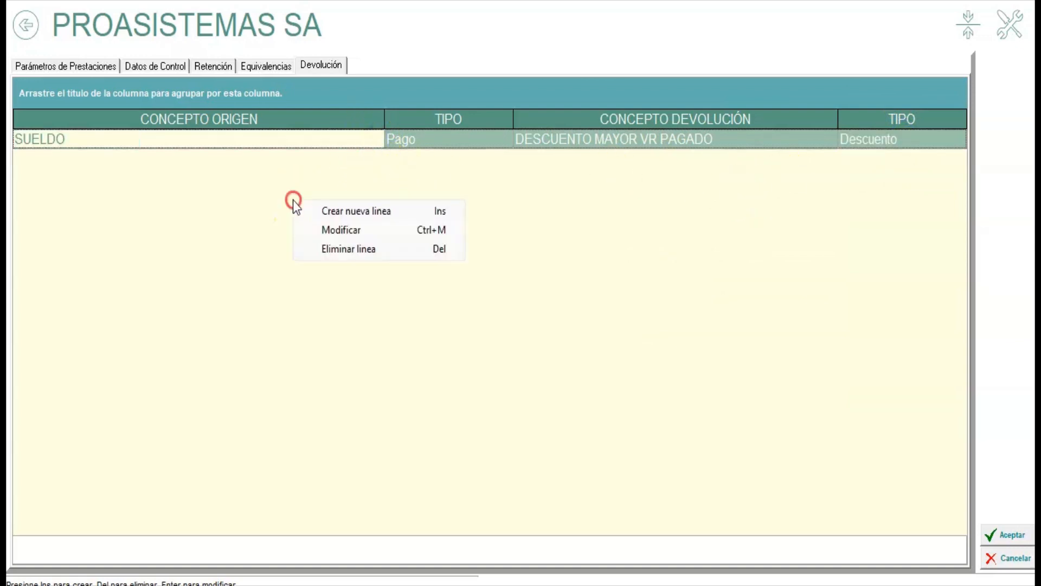
left_click(353, 205)
left_click(366, 137)
left_click(378, 140)
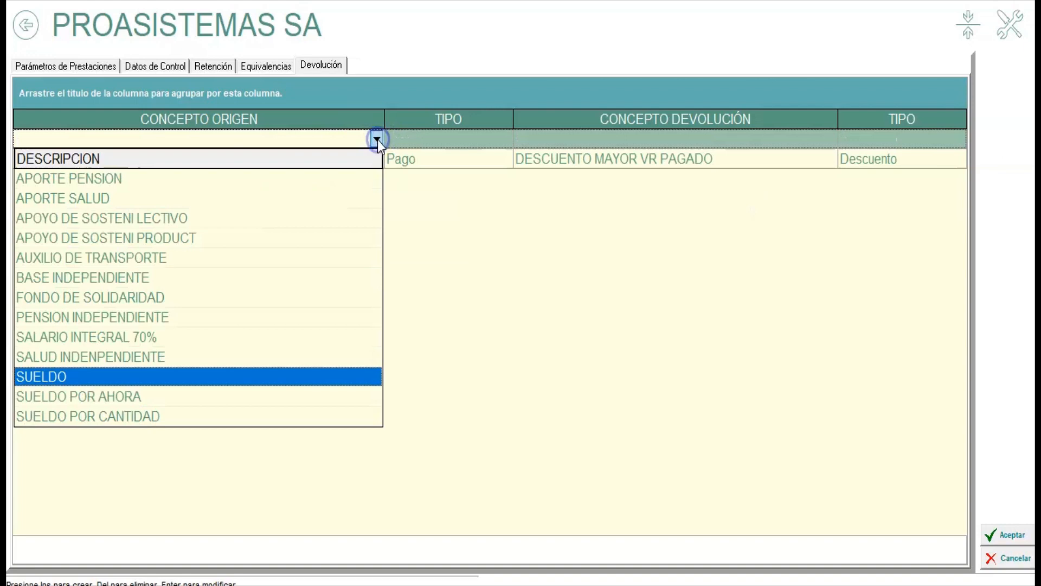
left_click(163, 184)
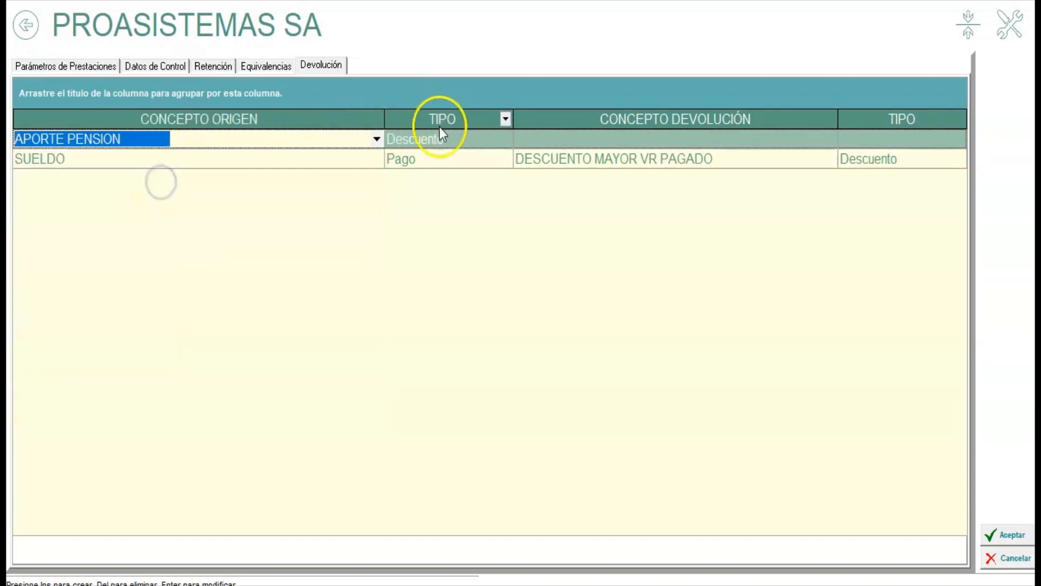
Search the return concepts for PA, clear it, and try to assign MAYOR VALOR PAGADO to the APORTE PENSION line.
left_click(556, 140)
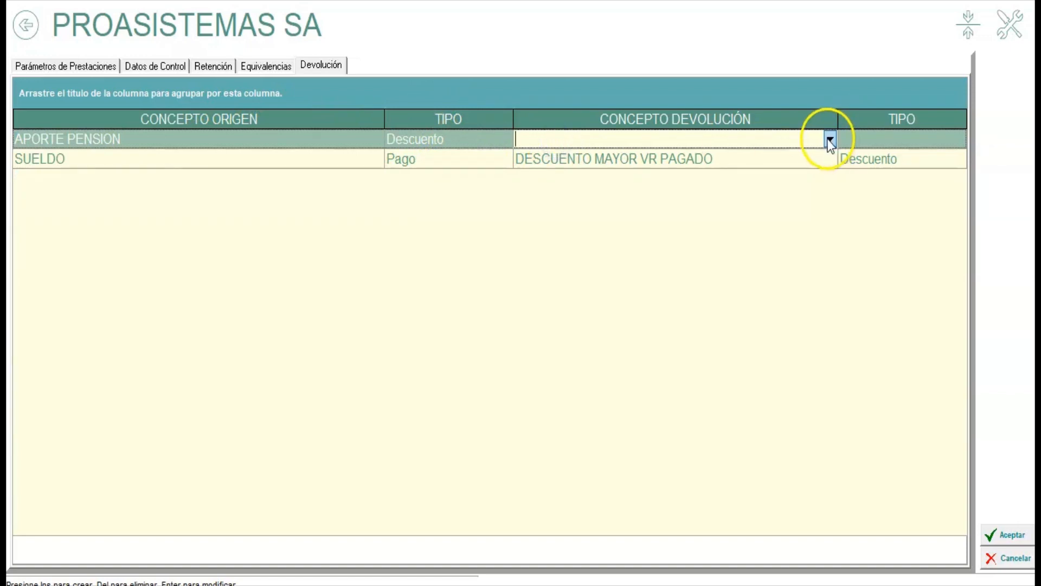
left_click(829, 140)
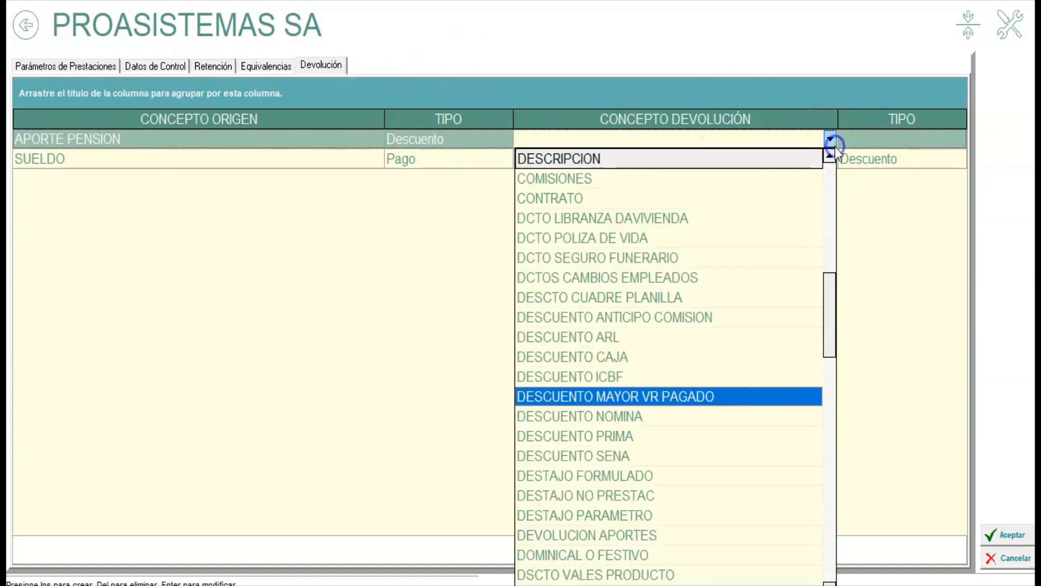
type("PA")
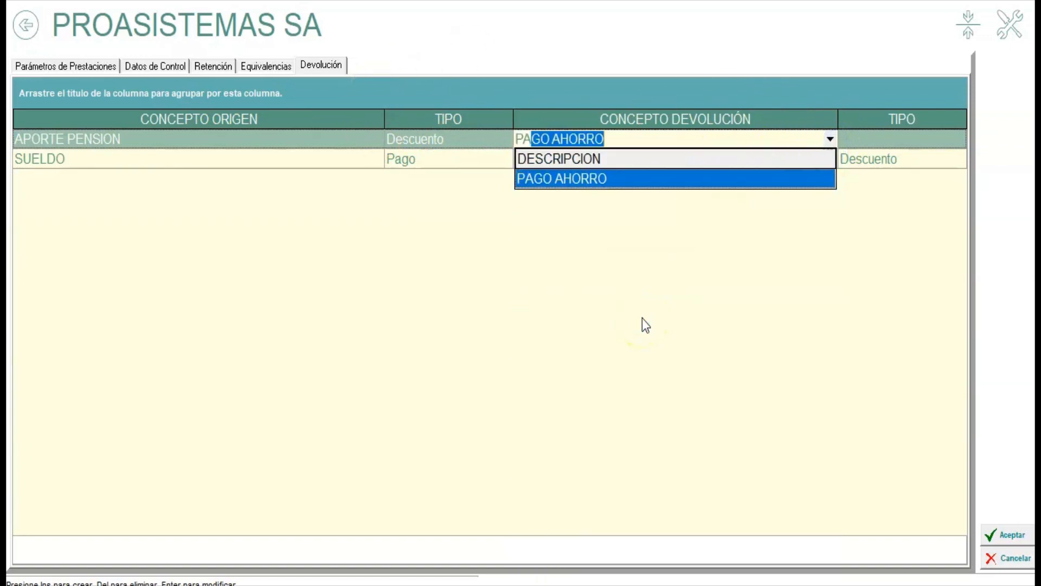
key("BackSpace")
key("BackSpace")
key("BackSpace")
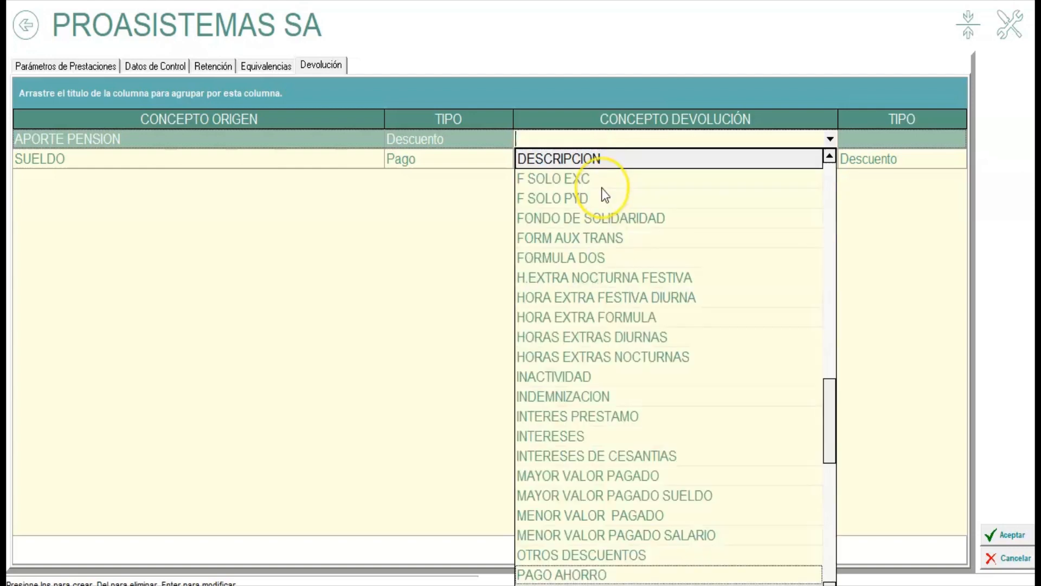
type("MAYOR VALOR PAGADO")
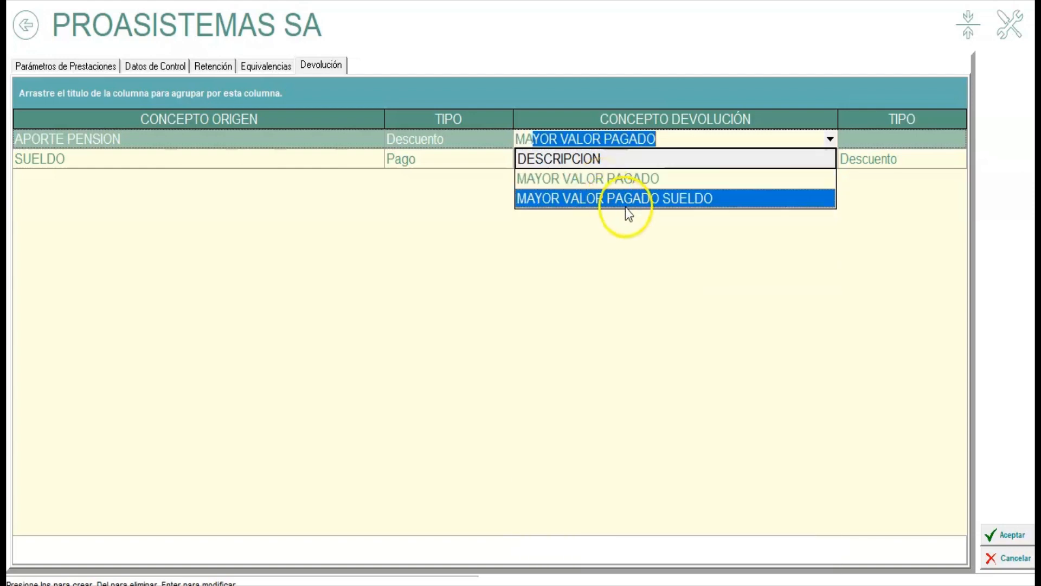
left_click(686, 143)
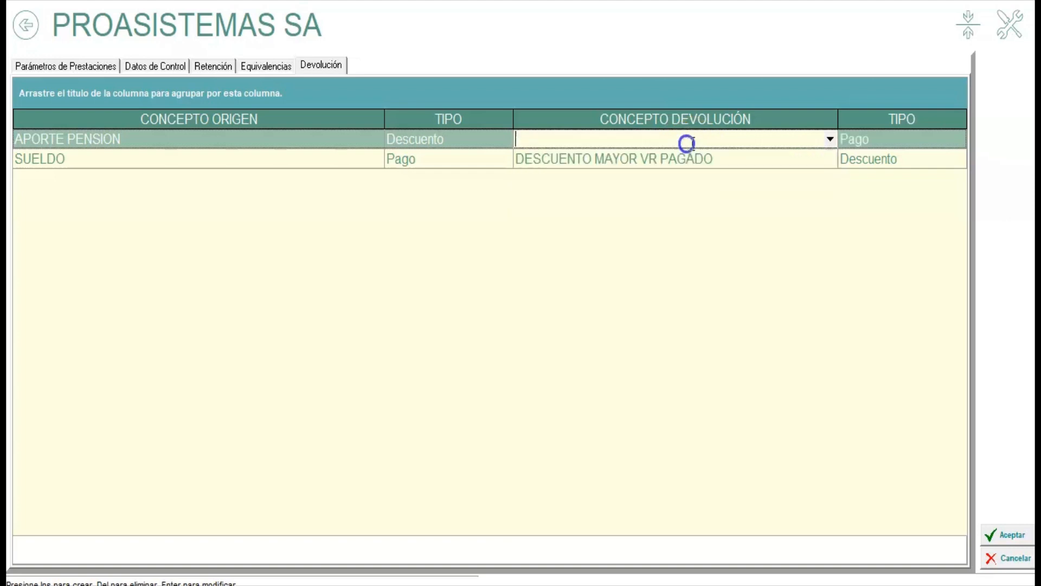
Try to leave the APORTE PENSION line for the SUELDO line and dismiss the save error.
left_click(376, 163)
left_click(543, 340)
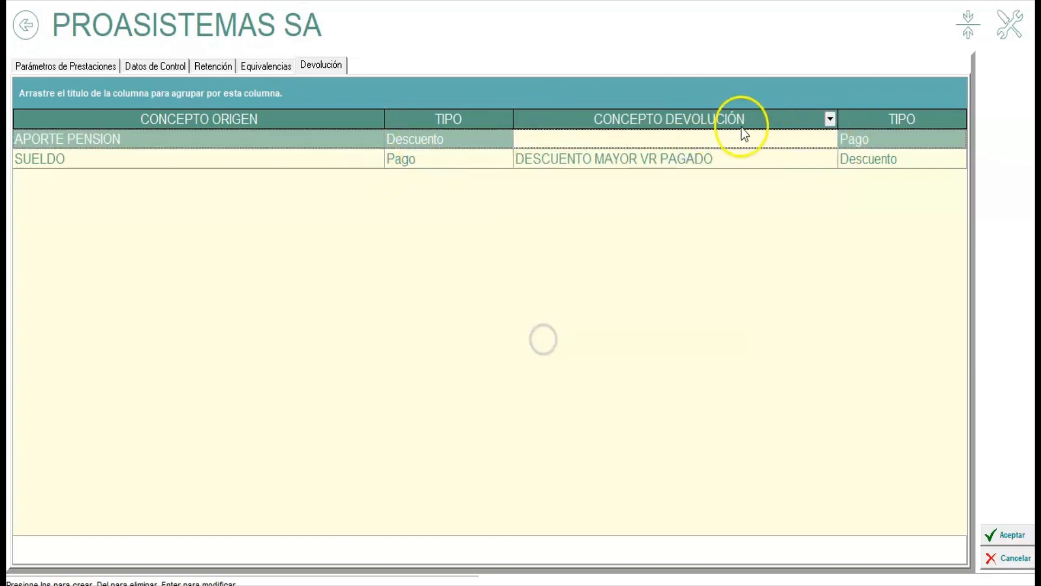
left_click(515, 246)
left_click(380, 166)
left_click(536, 338)
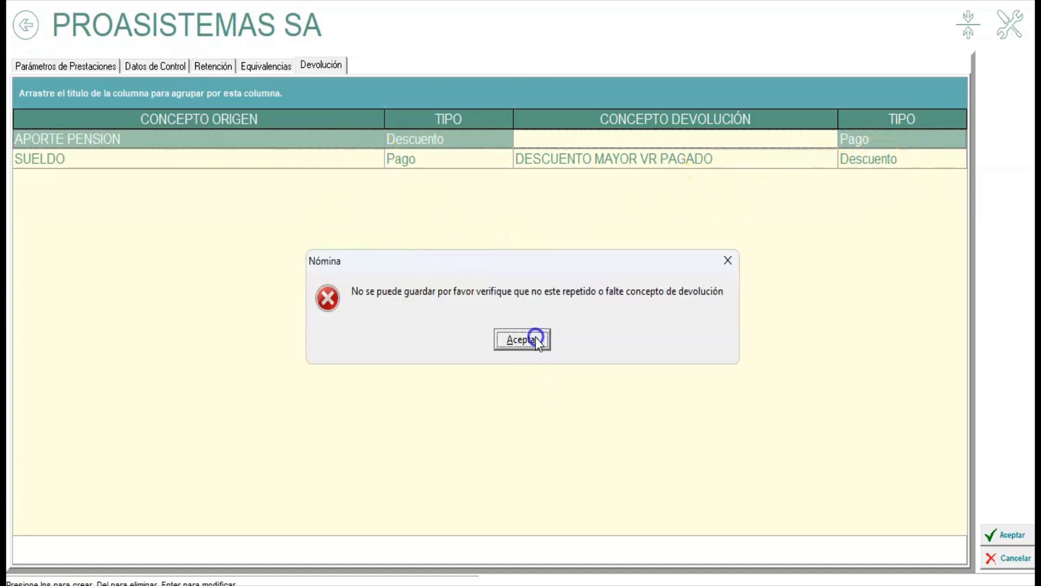
Look through the return concepts and the origin concepts offered for the APORTE PENSION line.
left_click(595, 140)
right_click(597, 140)
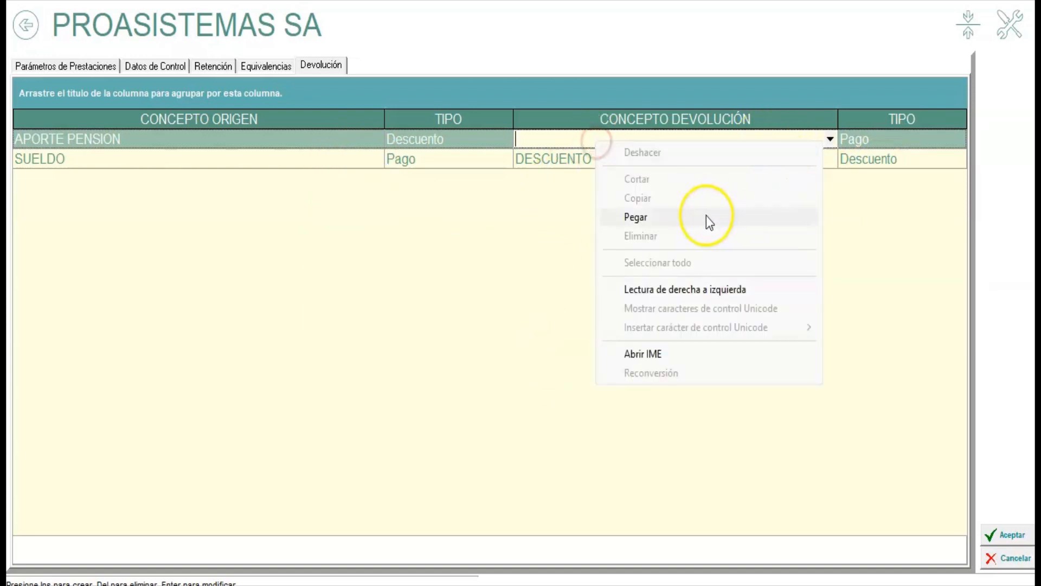
left_click(831, 139)
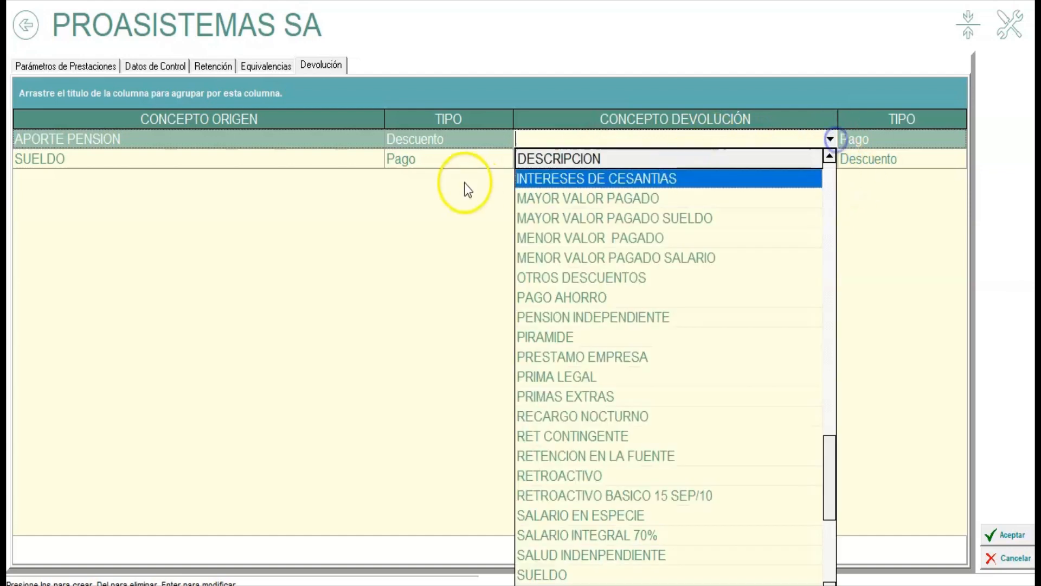
left_click(365, 149)
left_click(537, 339)
left_click(380, 142)
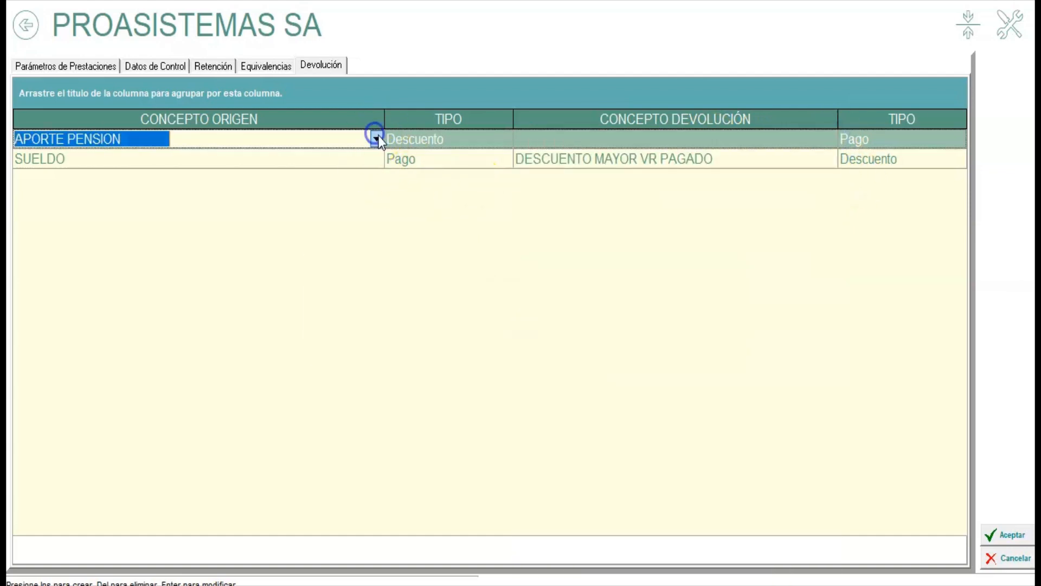
left_click(378, 137)
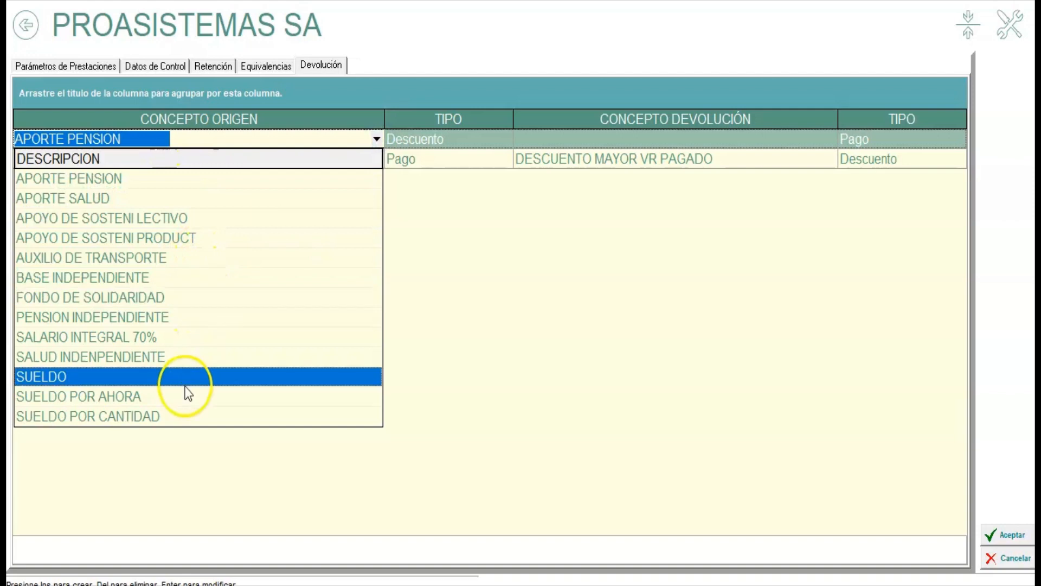
left_click(519, 239)
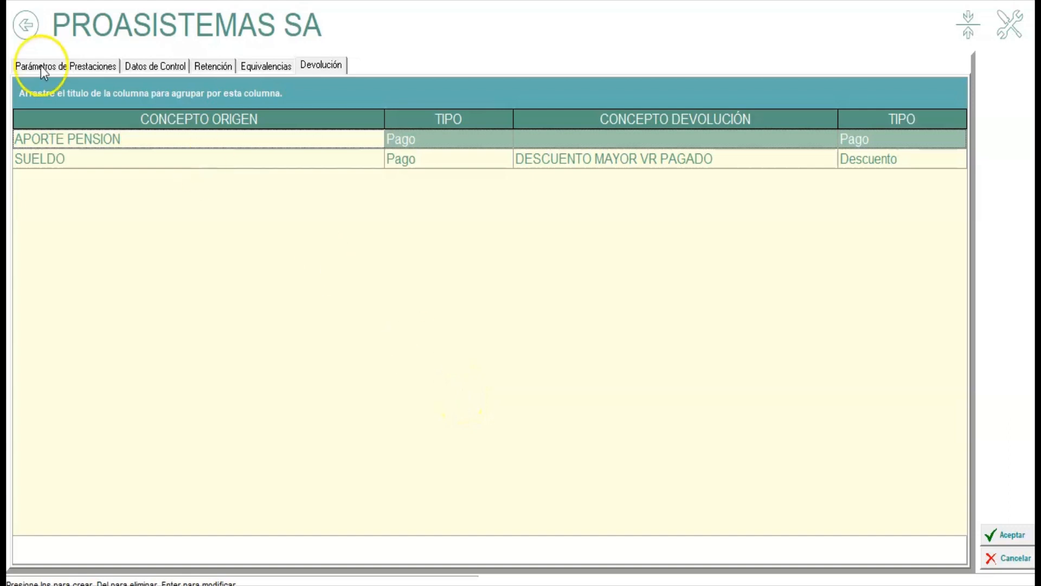
Go back to Parámetros de Prestaciones, accept the parameter changes, and check the Modificar option for further editing.
left_click(56, 67)
left_click(1019, 536)
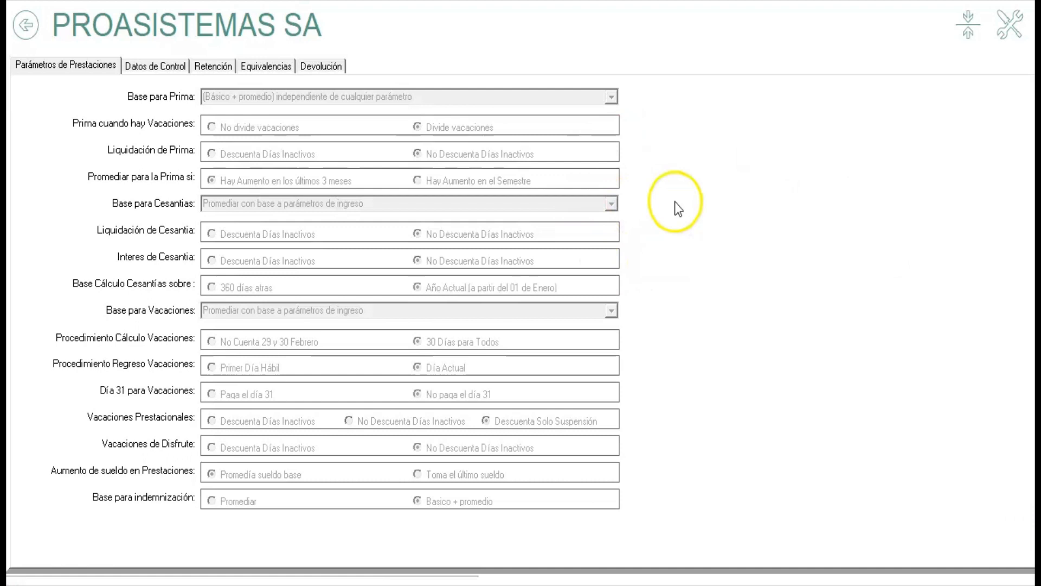
right_click(678, 219)
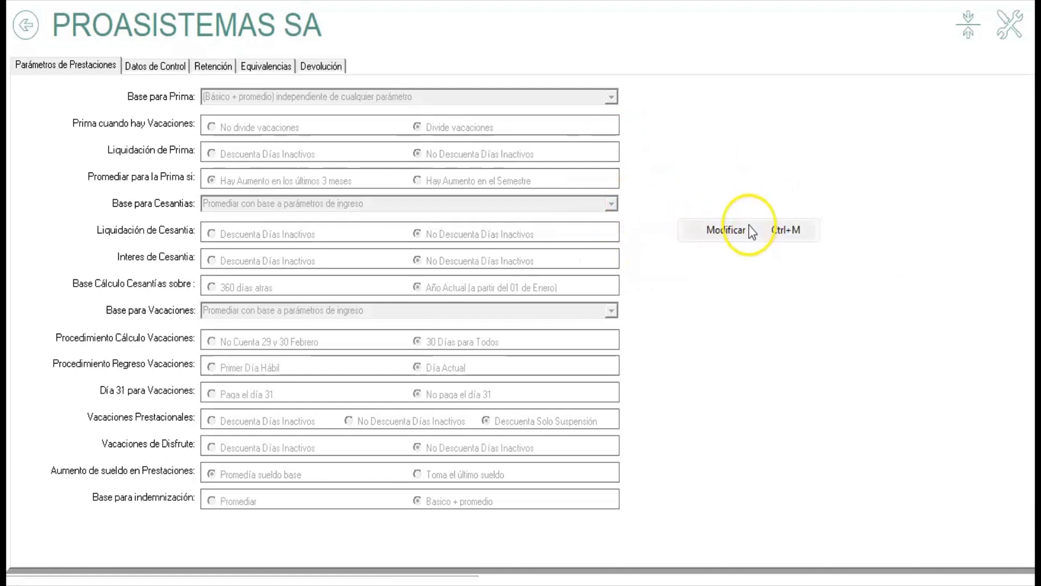
left_click(759, 336)
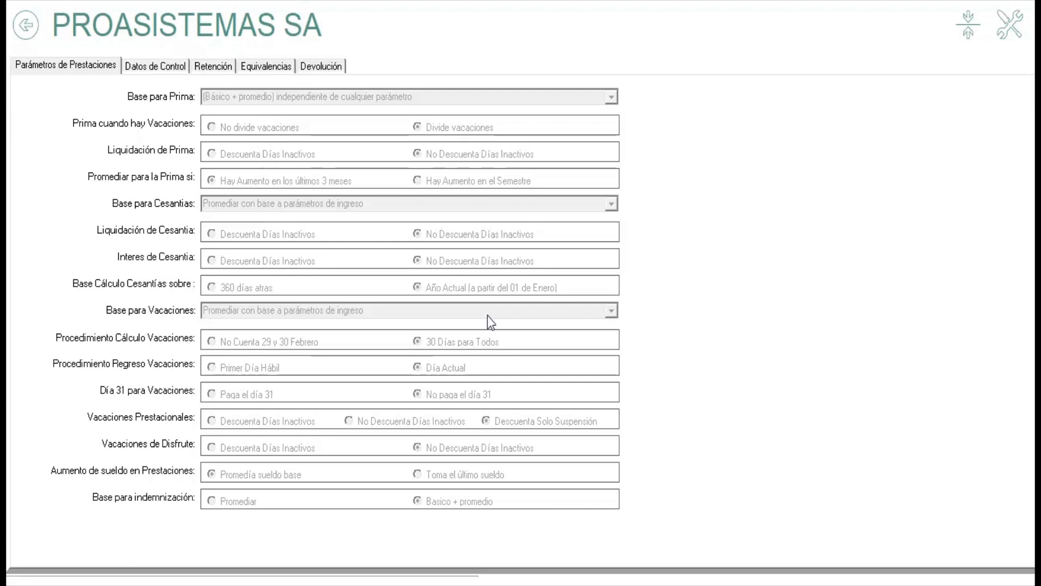
left_click(417, 287)
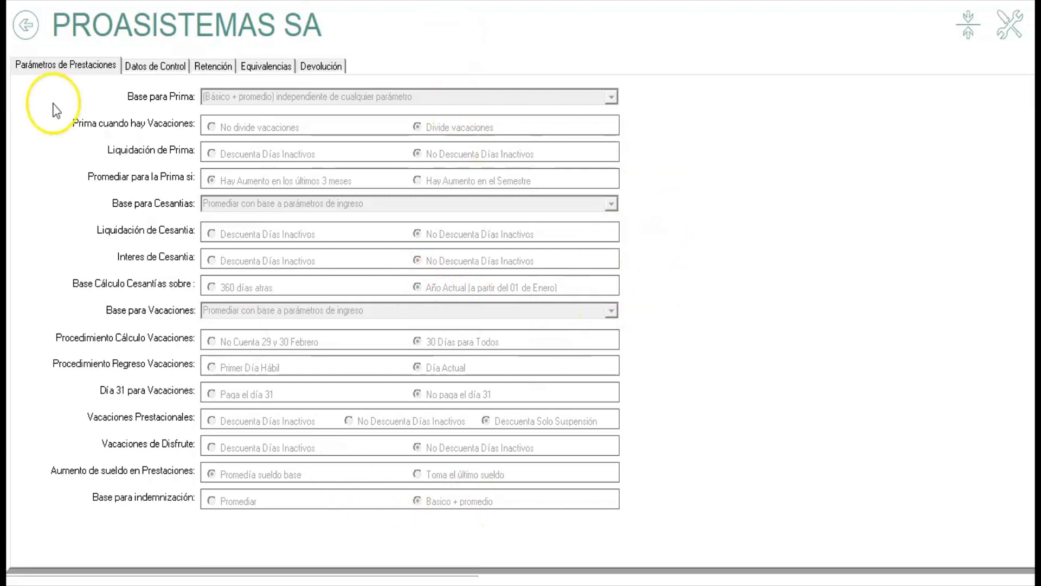
Leave the company's payroll parameters and open Liquidaciones in Parámetros Particulares.
left_click(140, 72)
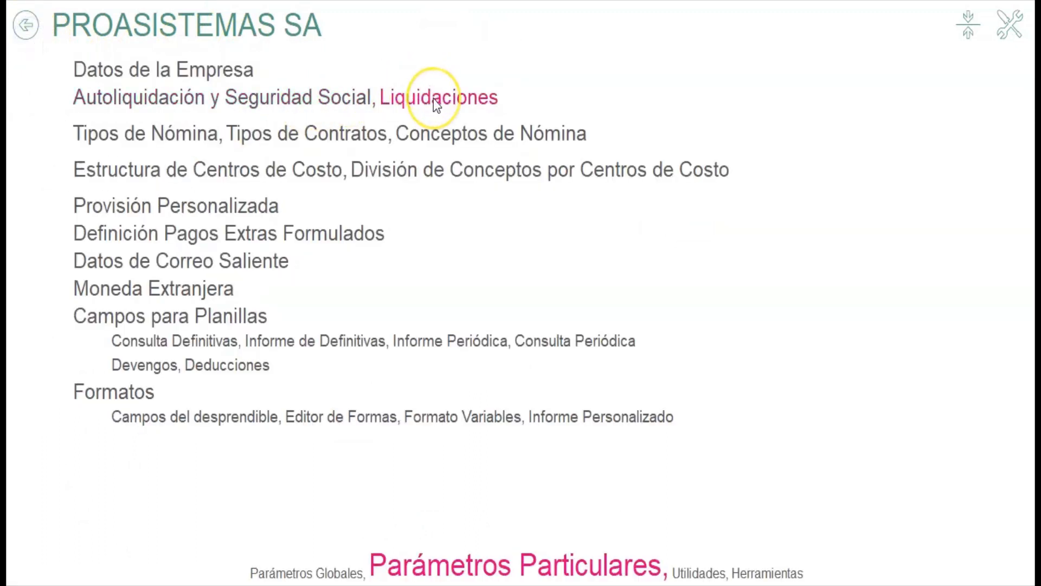
left_click(433, 99)
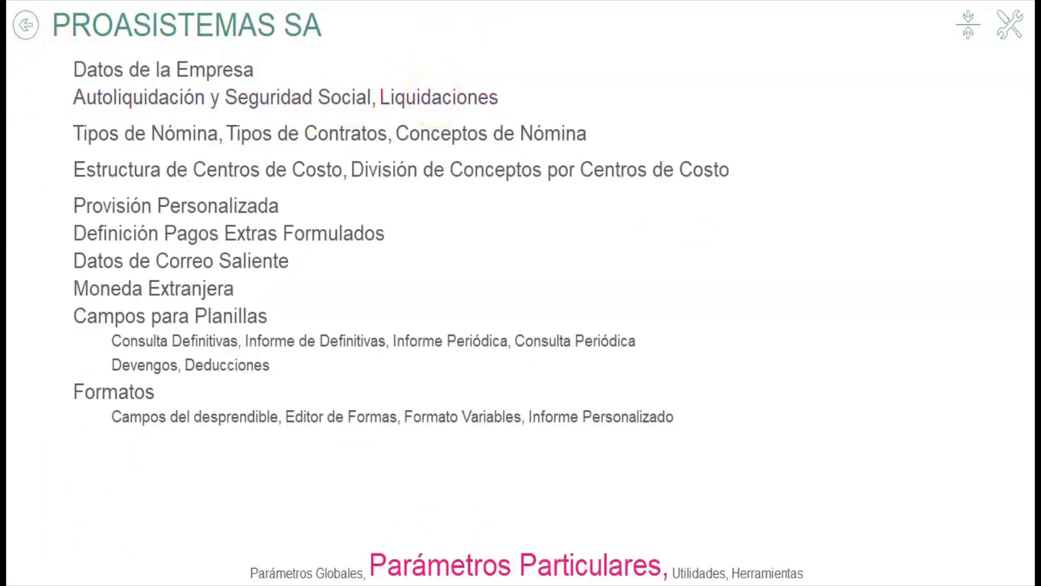